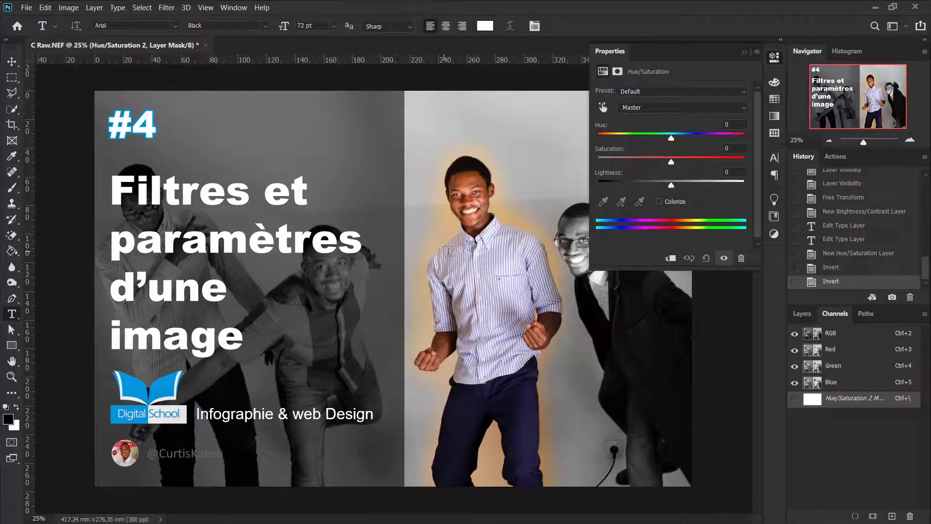
Set the hue of the Hue/Saturation adjustment layer to +32 and show the available adjustments
left_click_drag(671, 138, 695, 140)
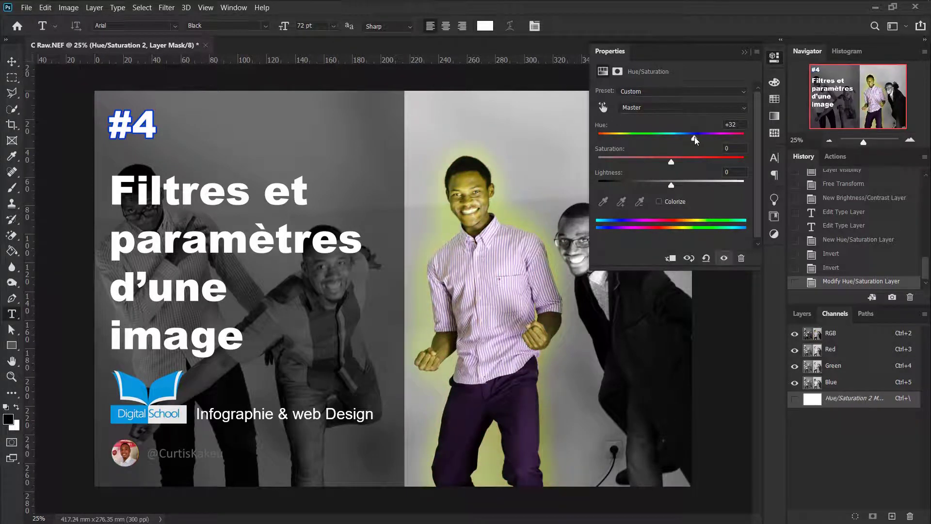
left_click(774, 236)
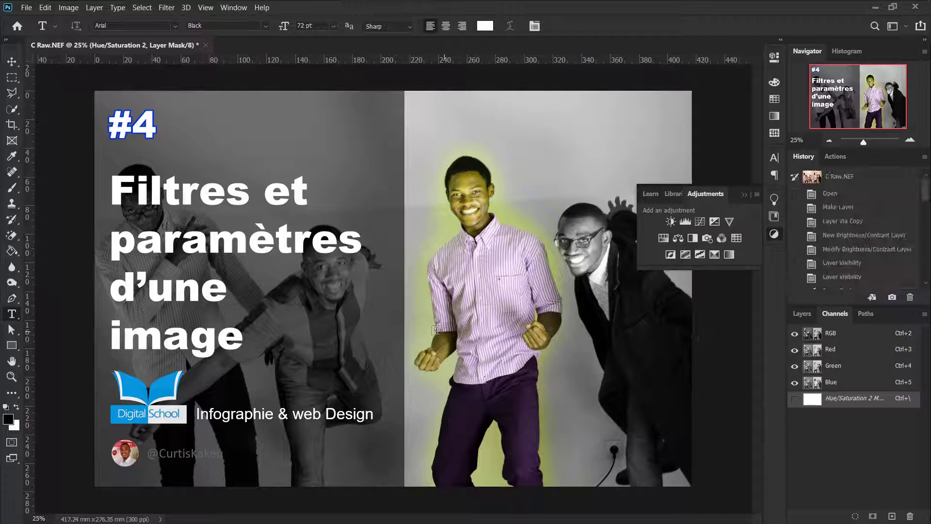
Open the image digital team.png as a new document and collapse the adjustments list
key("ctrl+o")
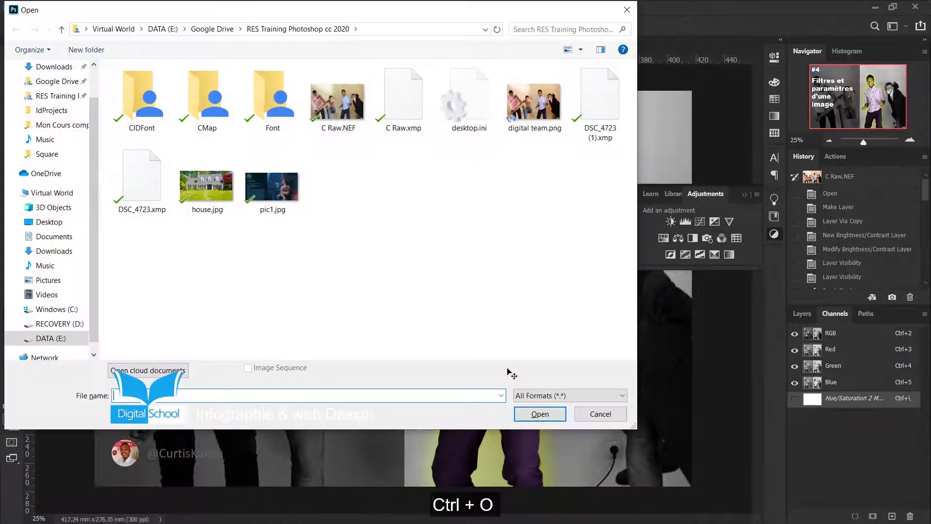
left_click(525, 98)
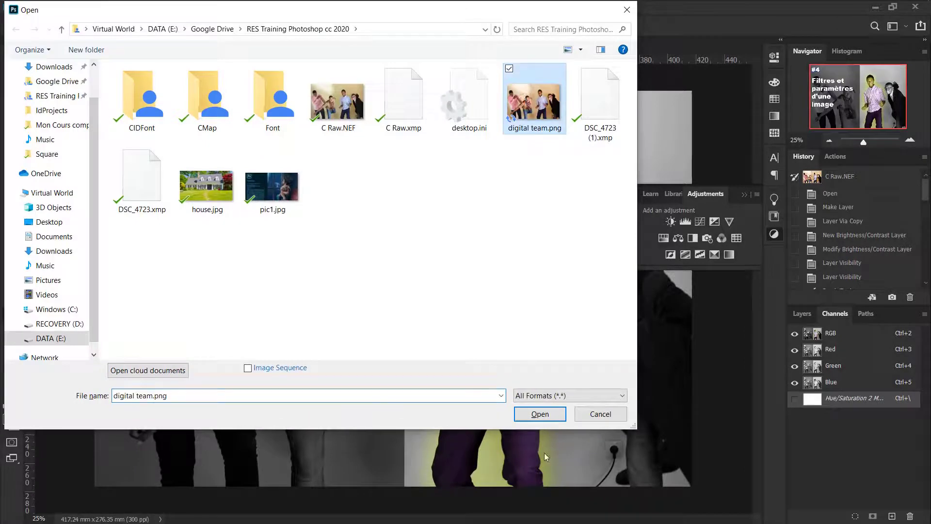
left_click(538, 413)
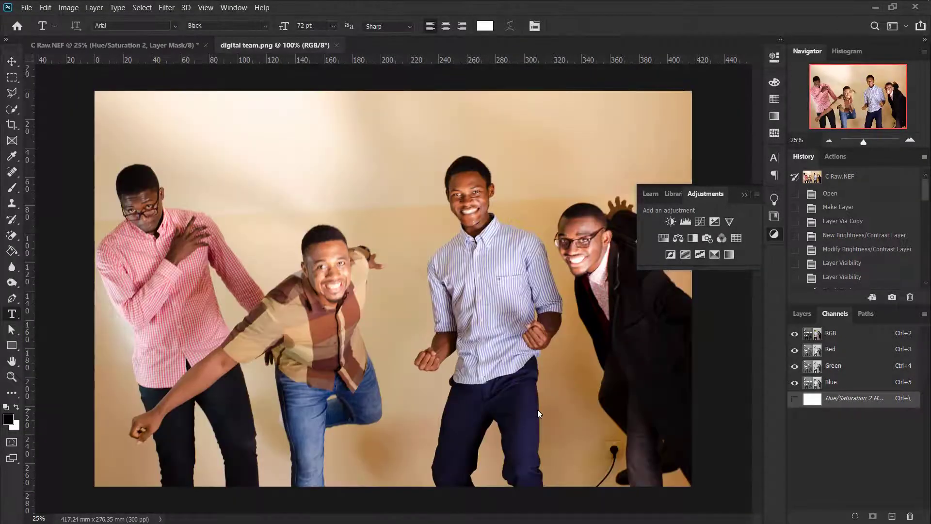
left_click(774, 234)
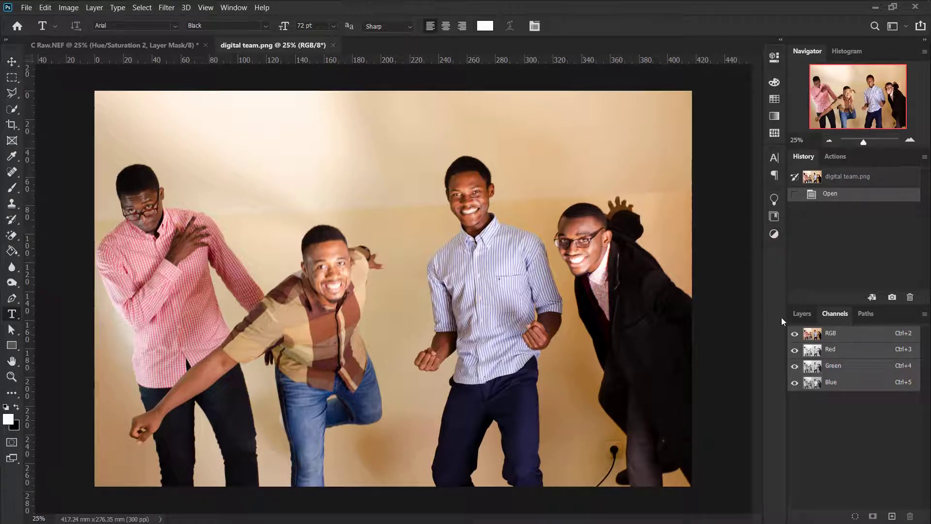
Unlock the Background layer and duplicate it
left_click(801, 315)
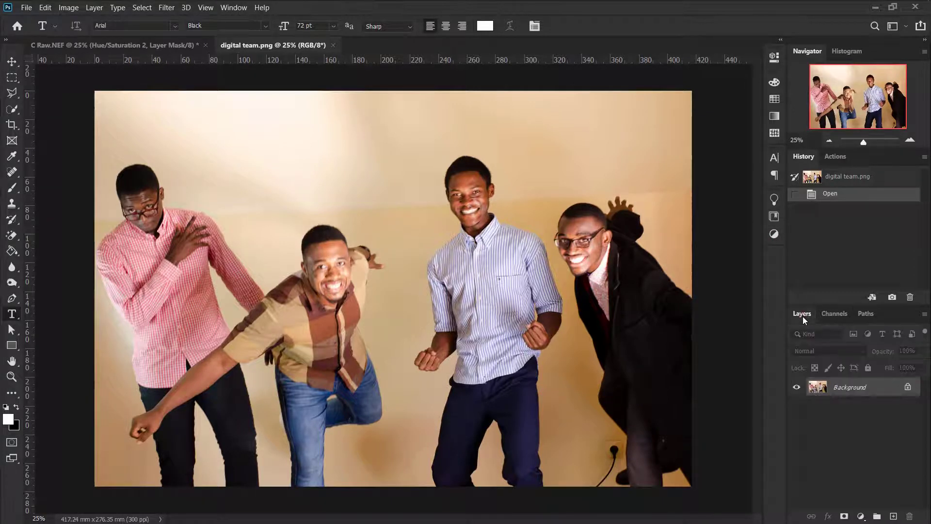
left_click(908, 387)
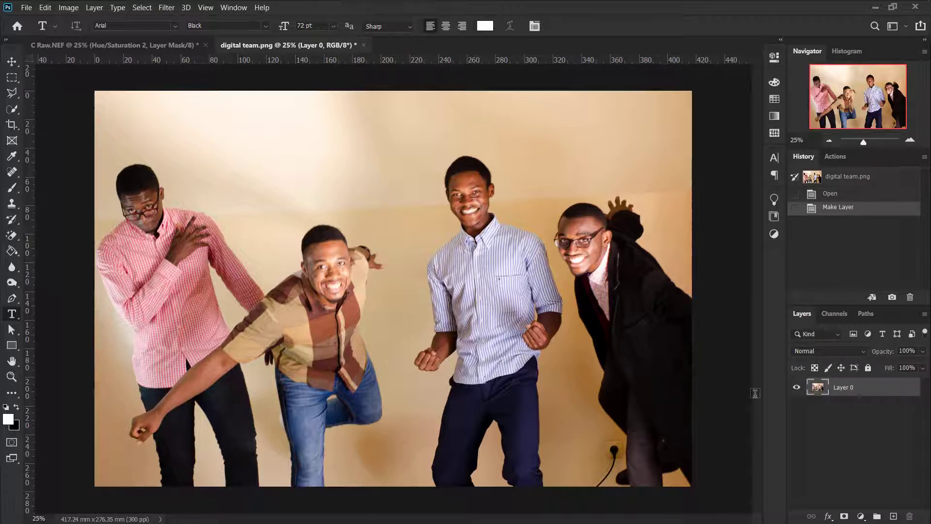
left_click(850, 388)
key("ctrl+j")
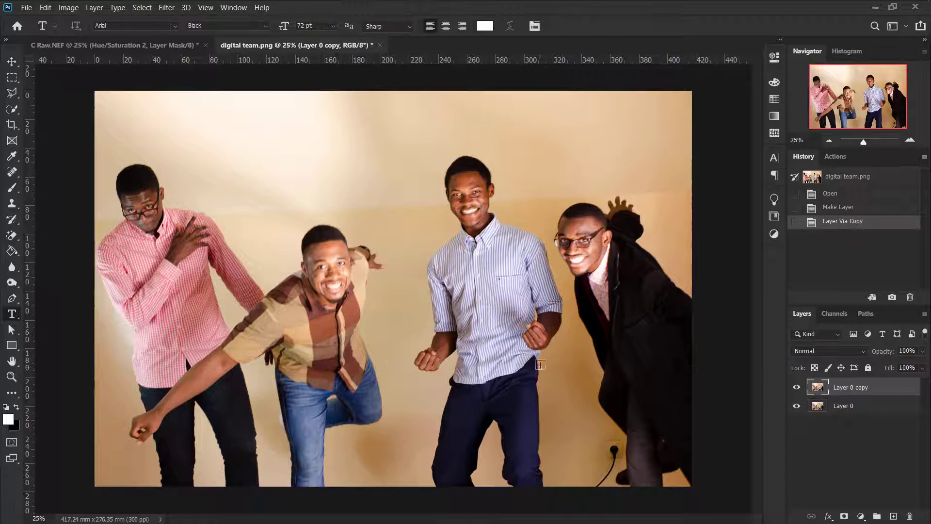
Paint broad white brush strokes across the people on the duplicated layer
key("p")
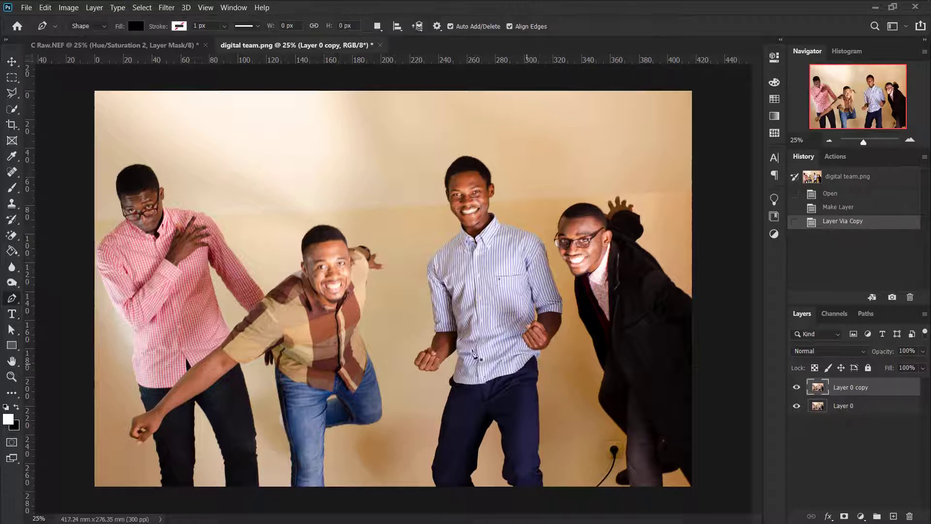
key("b")
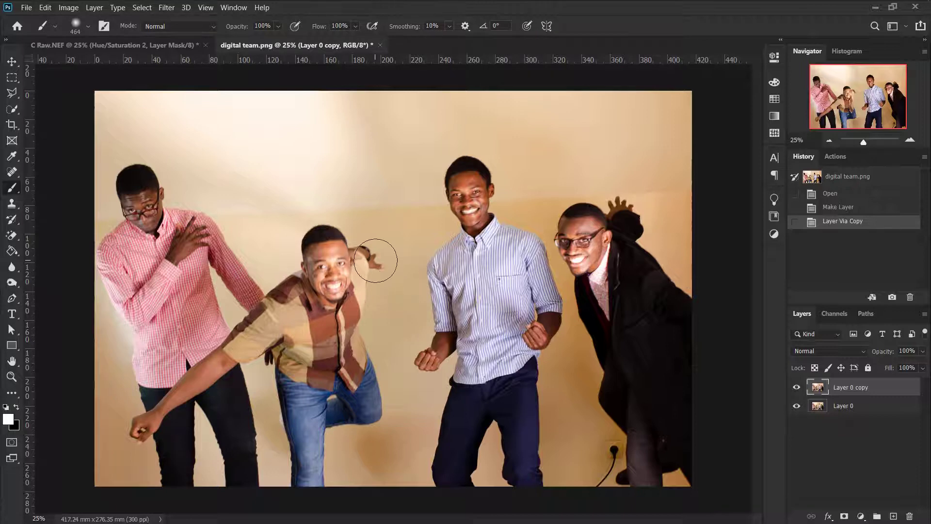
left_click_drag(312, 192, 550, 334)
mouse_move(551, 262)
left_mouse_down()
mouse_move(418, 205)
mouse_move(216, 326)
mouse_move(486, 199)
mouse_move(535, 278)
mouse_move(307, 310)
mouse_move(482, 158)
mouse_move(267, 244)
left_mouse_up()
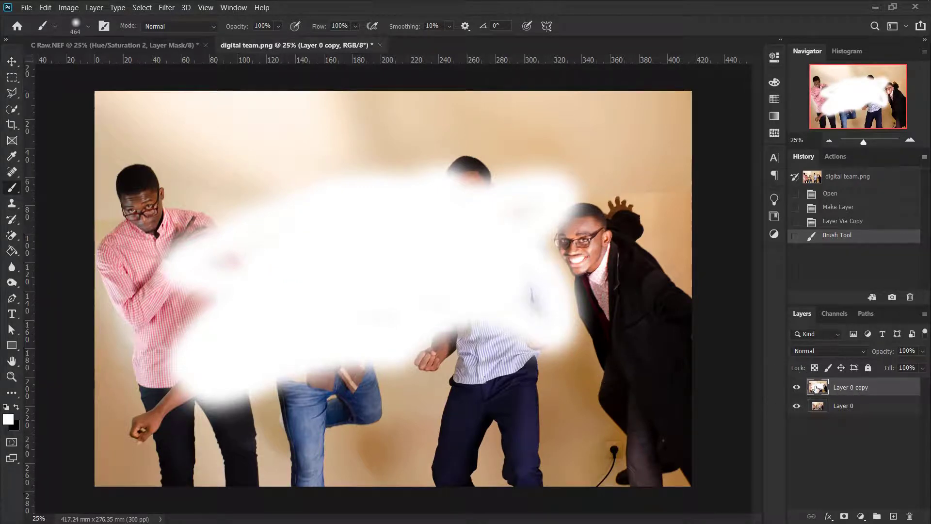
Delete the painted Layer 0 copy and make a fresh duplicate of Layer 0
left_click_drag(816, 388, 910, 518)
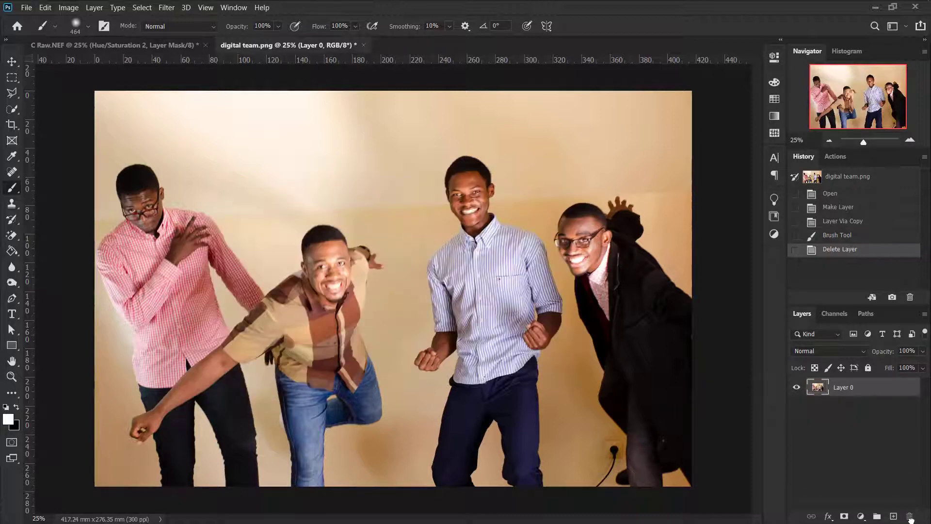
key("ctrl+j")
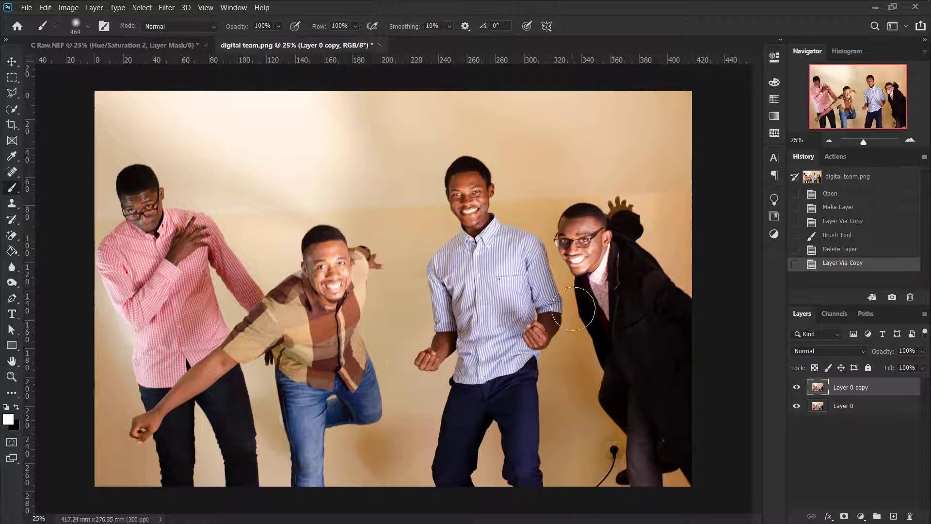
left_click(68, 8)
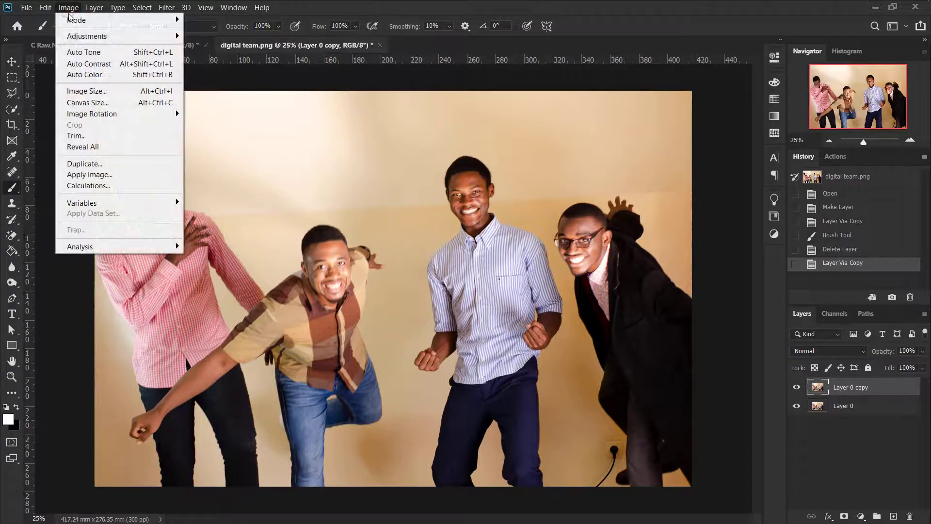
mouse_move(122, 42)
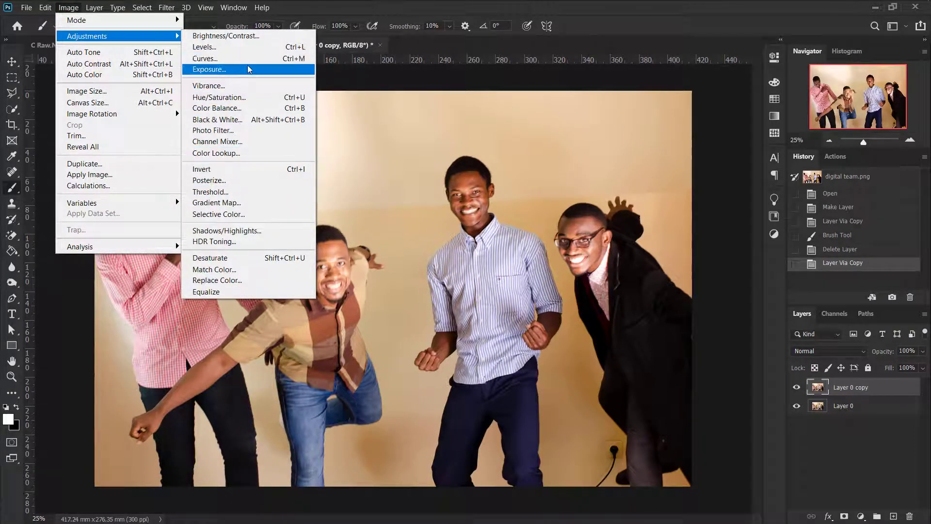
left_click(246, 37)
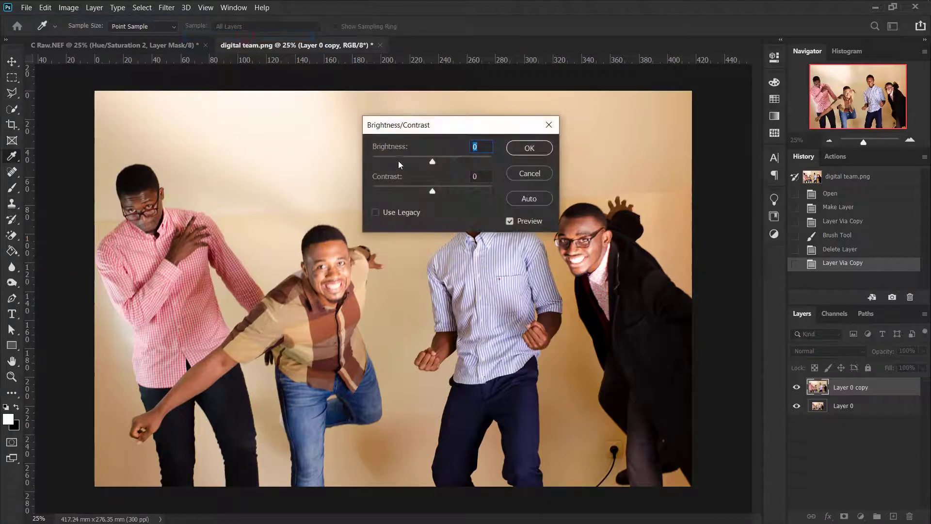
left_click_drag(432, 162, 458, 166)
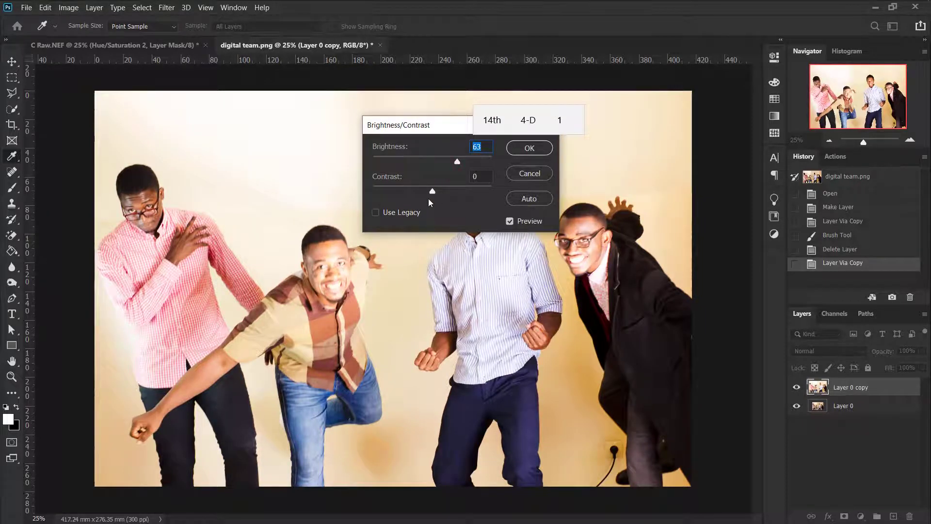
left_click_drag(432, 191, 400, 189)
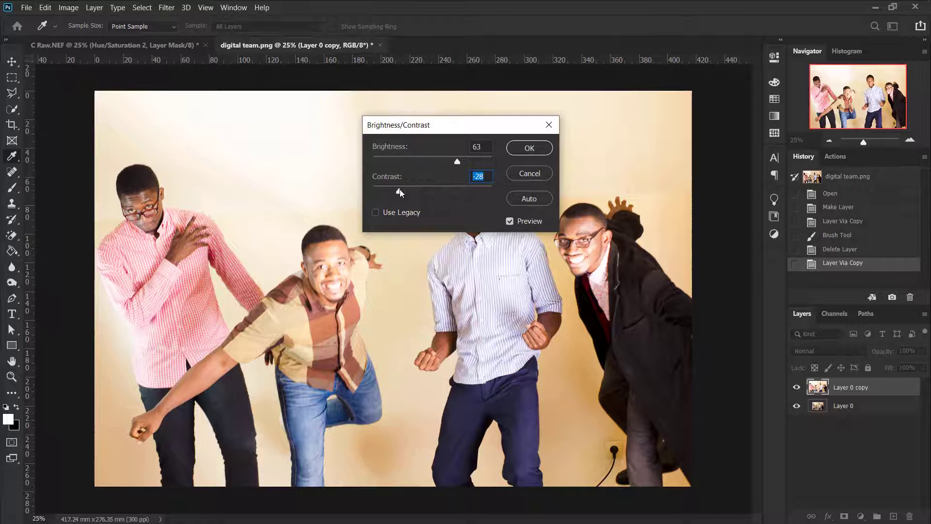
left_click_drag(400, 191, 433, 194)
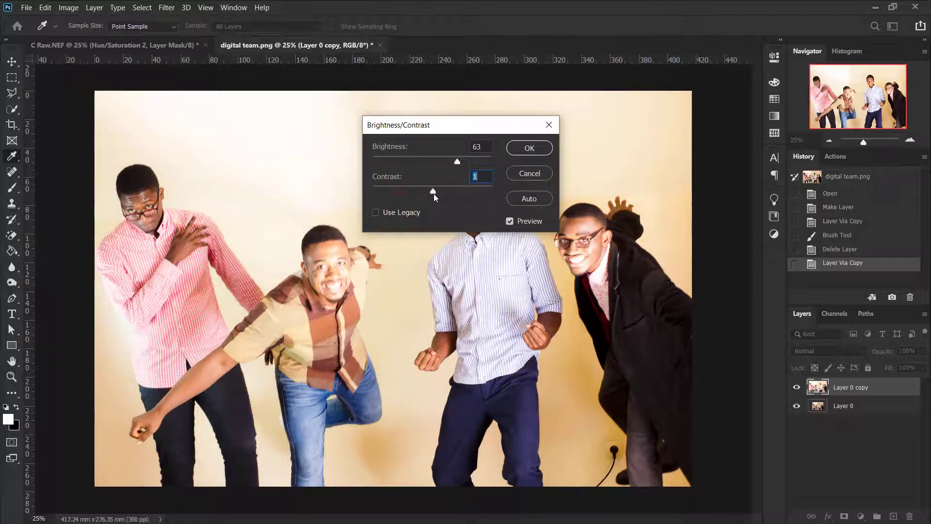
left_click_drag(453, 164, 417, 192)
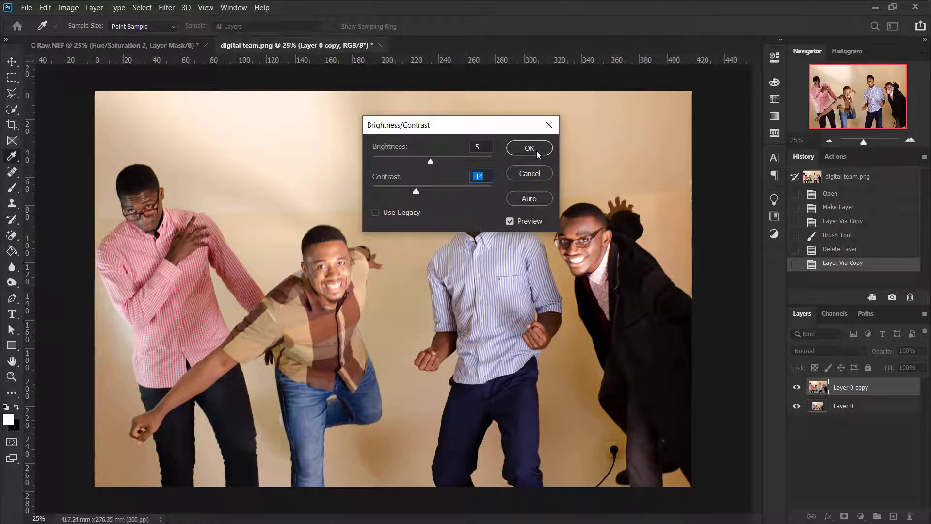
left_click(542, 174)
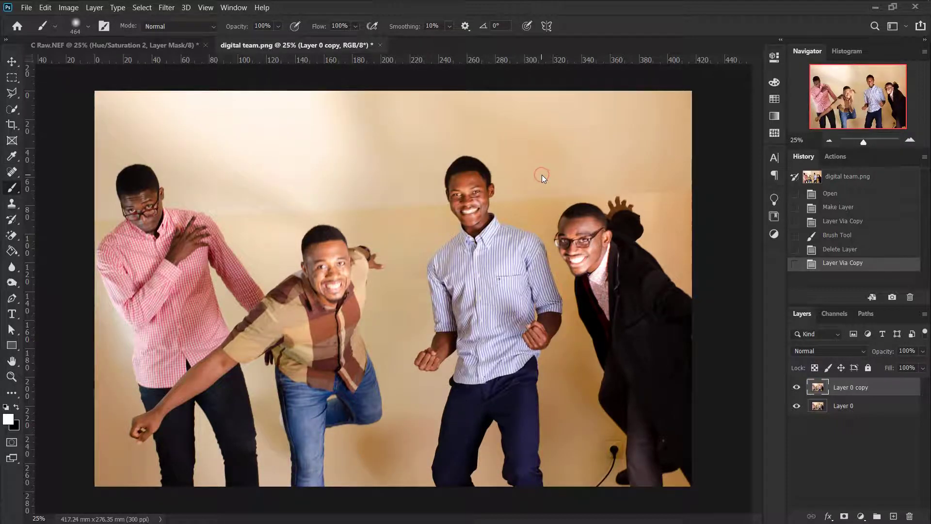
Apply a direct Brightness/Contrast adjustment to Layer 0 copy with brightness -145 and increased contrast
left_click(68, 10)
mouse_move(174, 37)
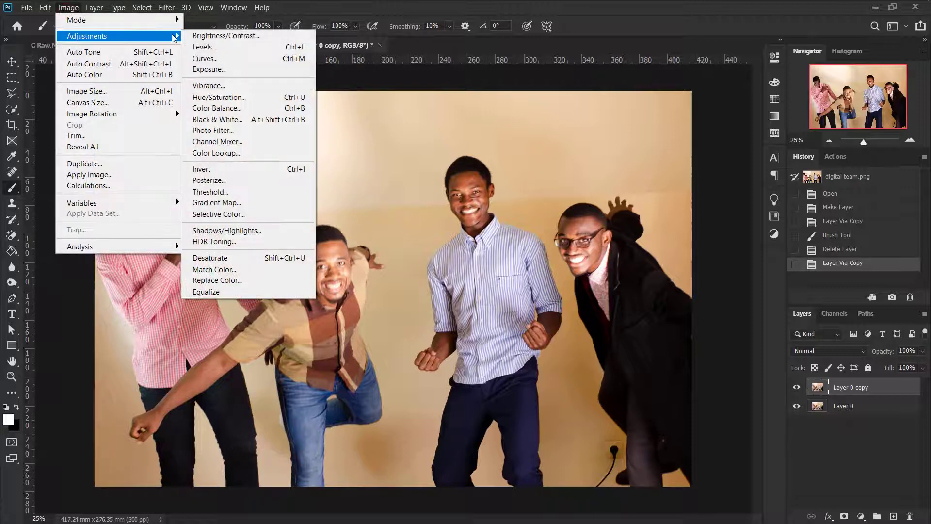
left_click(224, 37)
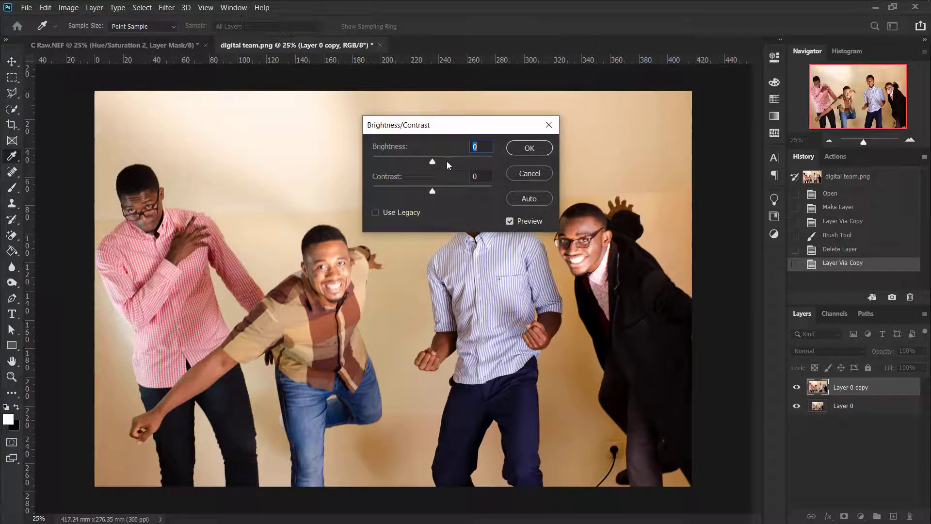
left_click_drag(432, 161, 375, 160)
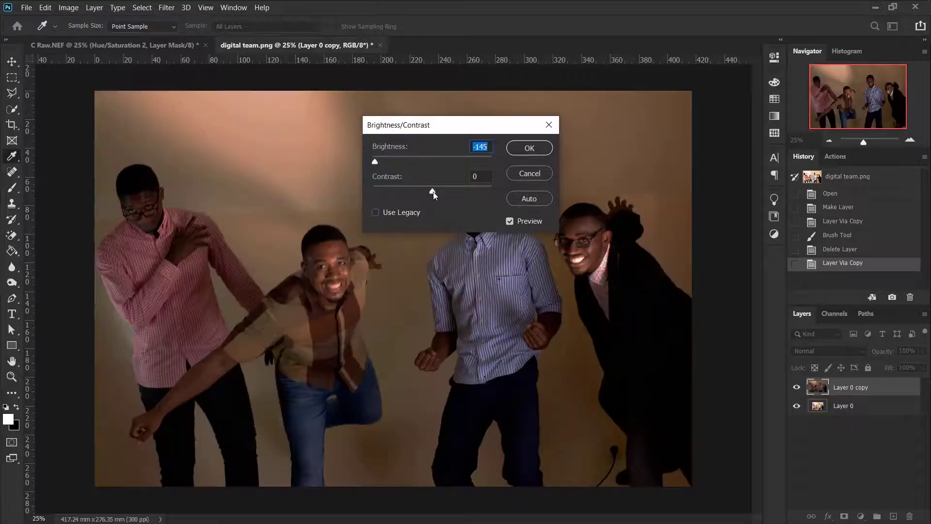
left_click_drag(432, 191, 460, 192)
left_click(516, 153)
key("b")
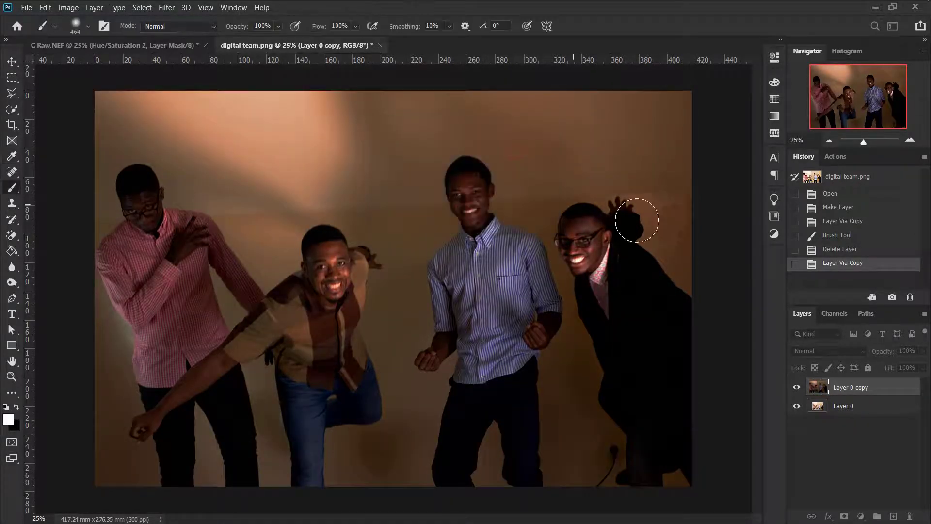
left_click(818, 388)
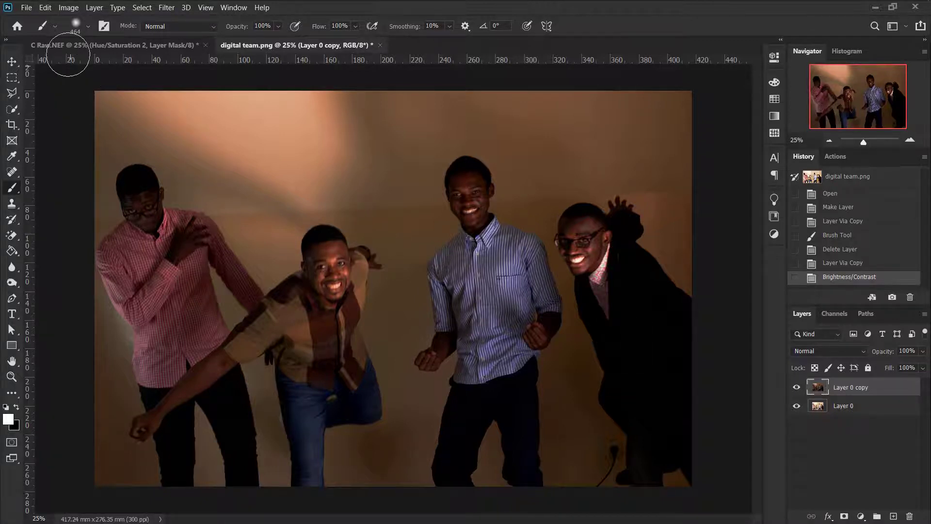
left_click(68, 8)
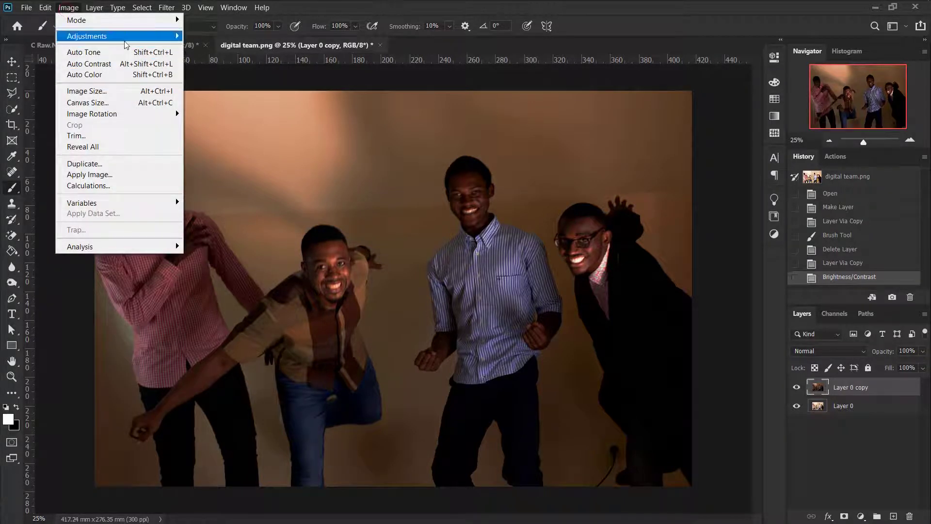
mouse_move(136, 36)
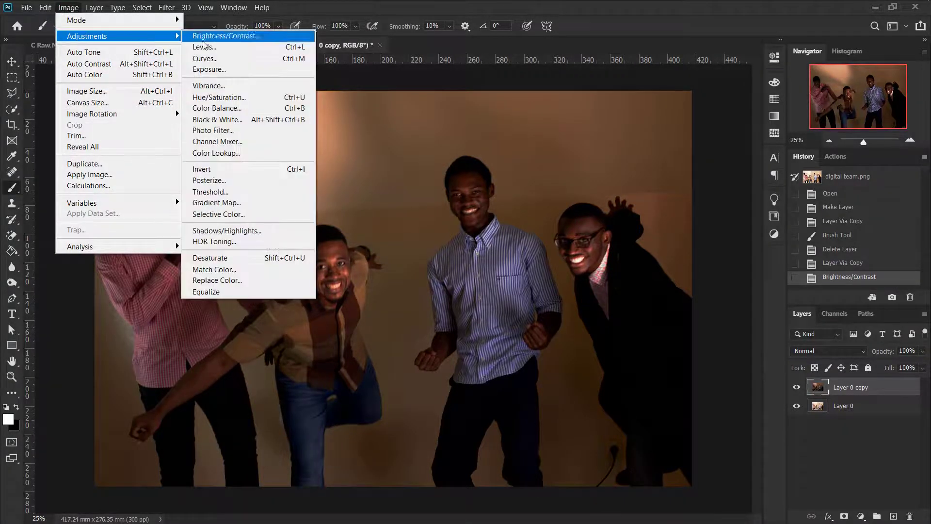
left_click(230, 39)
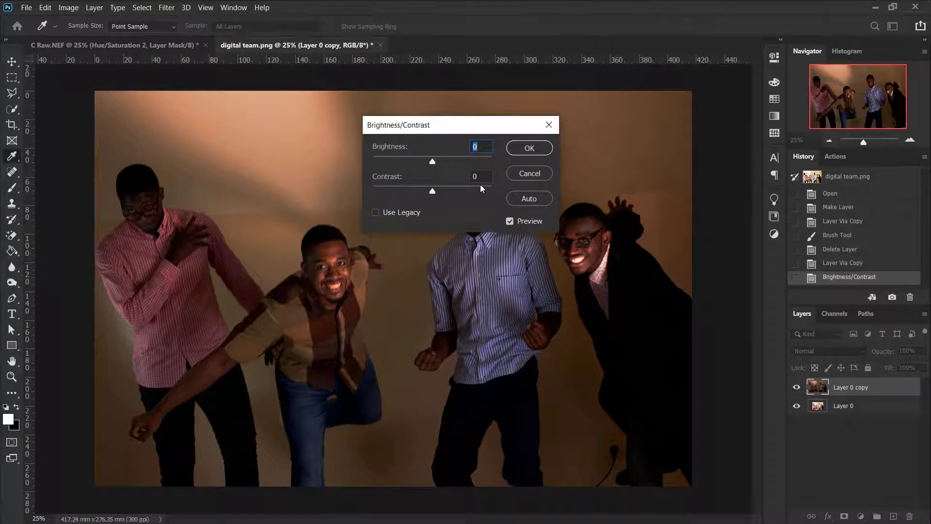
left_click_drag(432, 162, 401, 164)
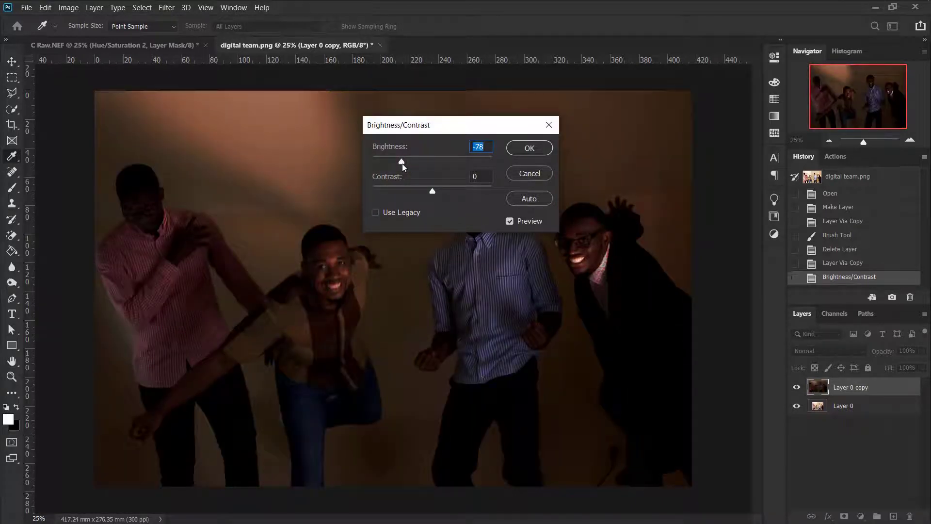
left_click_drag(402, 164, 423, 164)
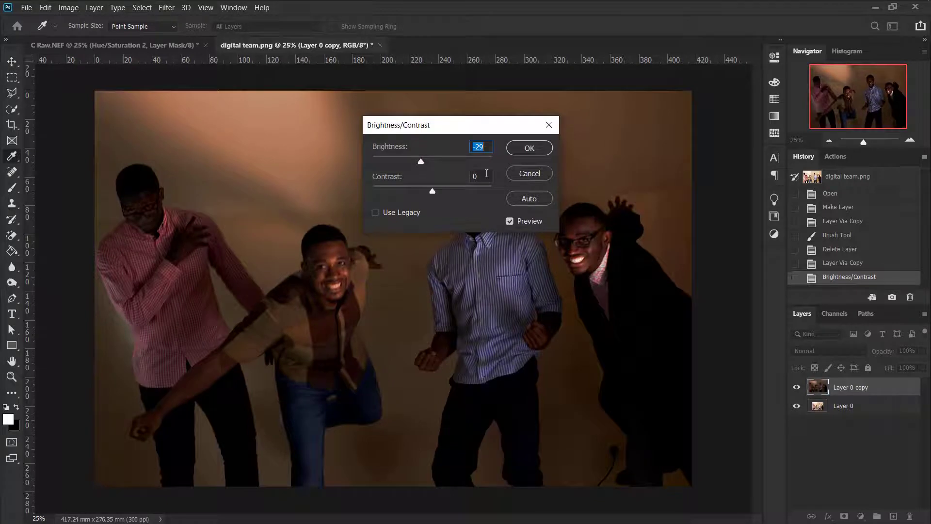
left_click(531, 175)
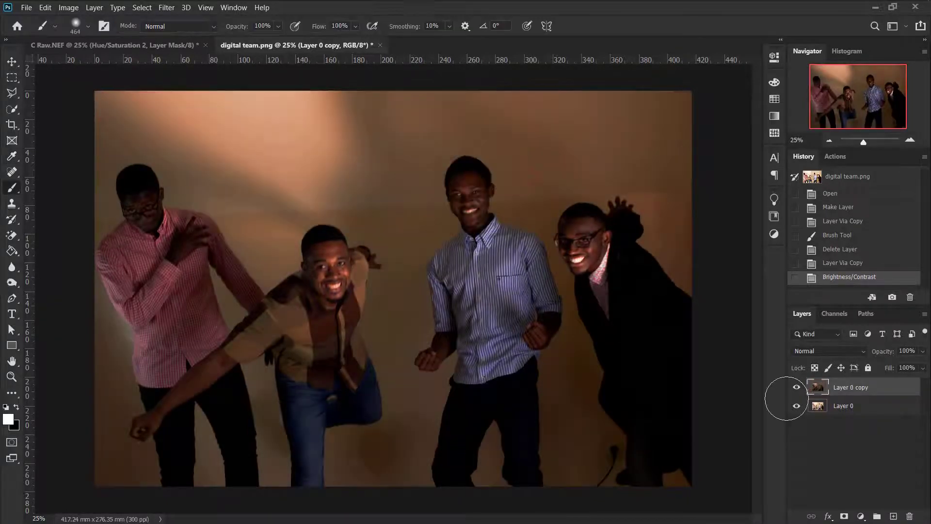
Hide Layer 0 copy and select Layer 0
left_click(795, 388)
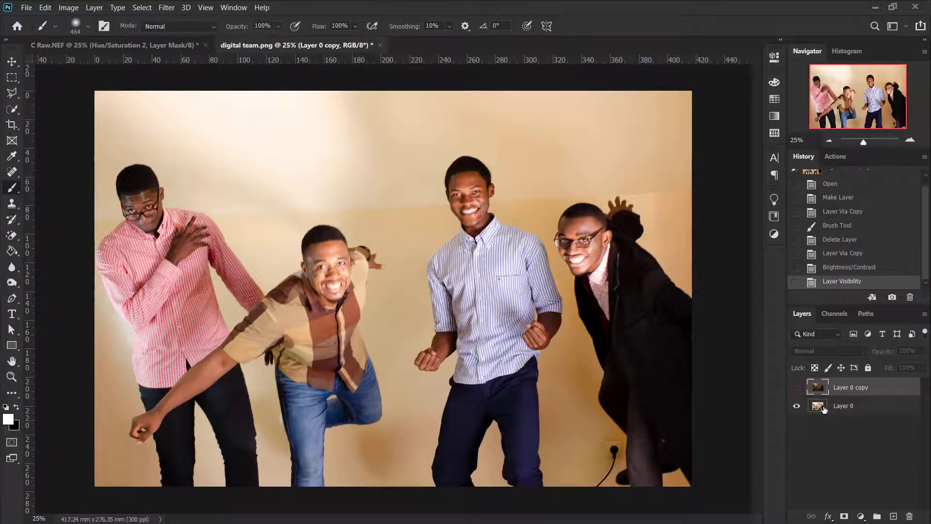
left_click(825, 408)
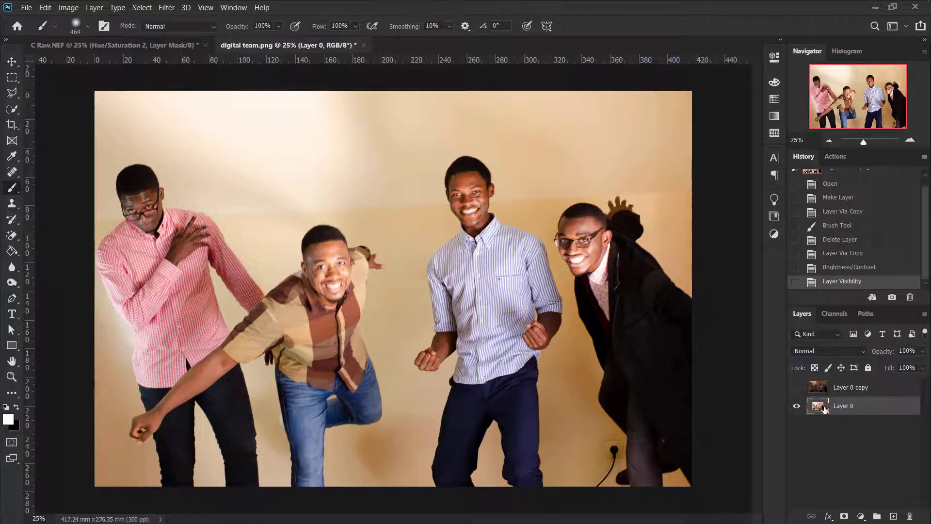
Duplicate Layer 0 and add a Brightness/Contrast adjustment layer above the new copy
key("ctrl+j")
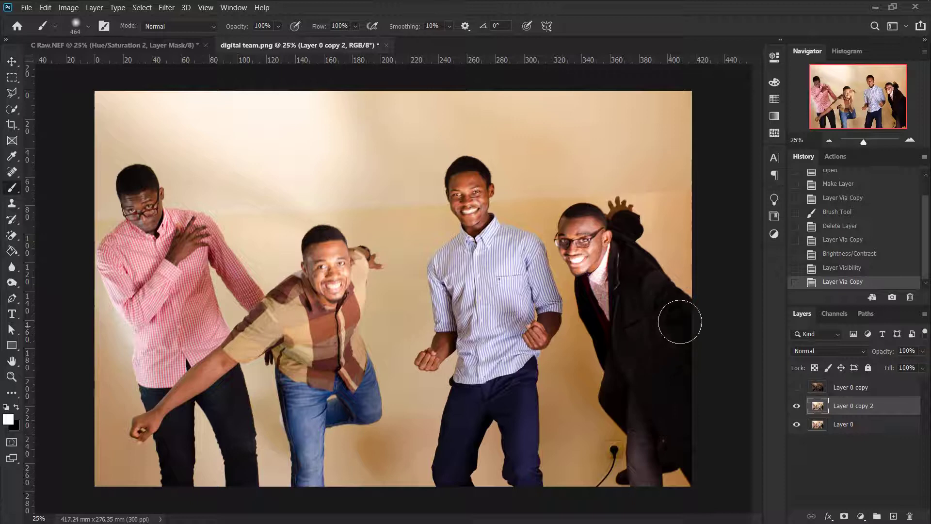
left_click(774, 234)
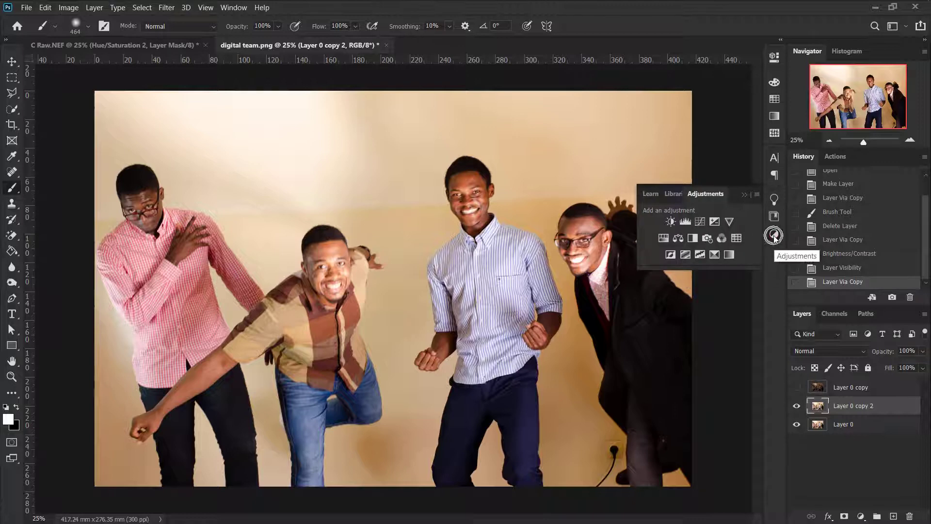
left_click(774, 234)
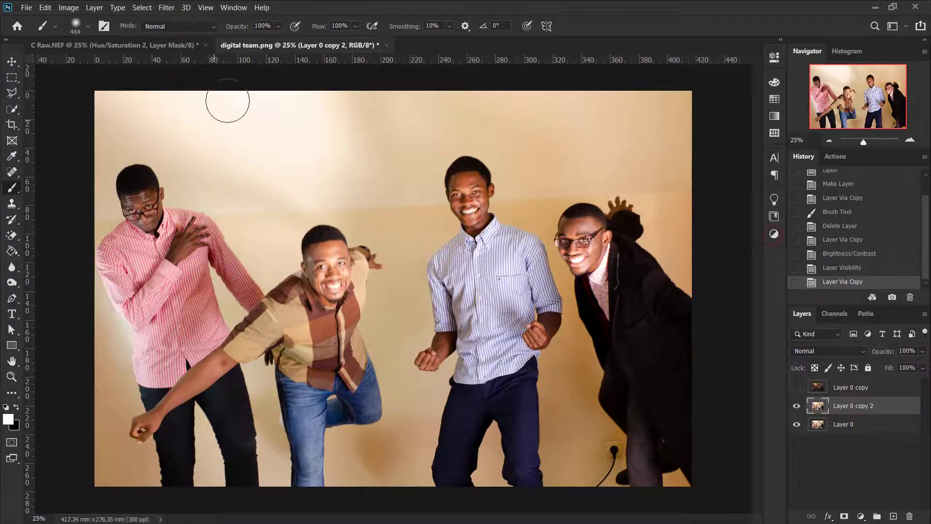
left_click(228, 8)
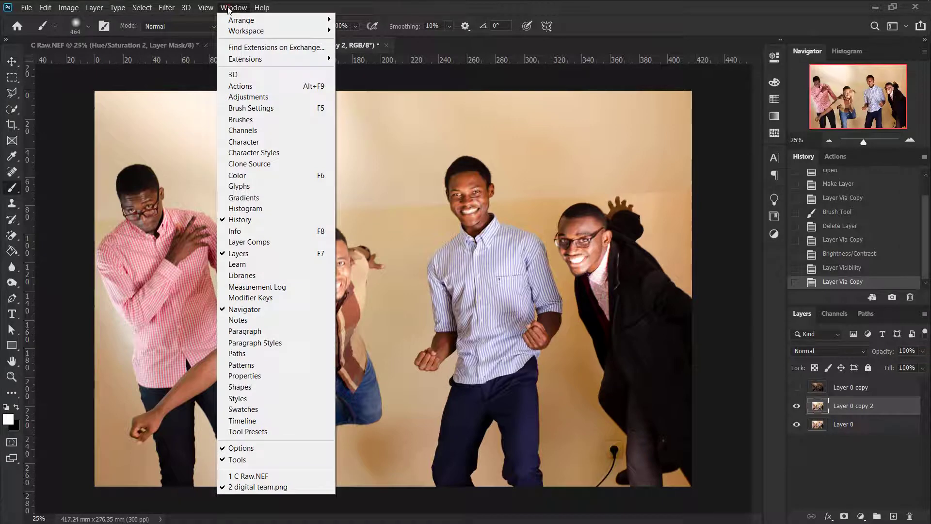
left_click(245, 99)
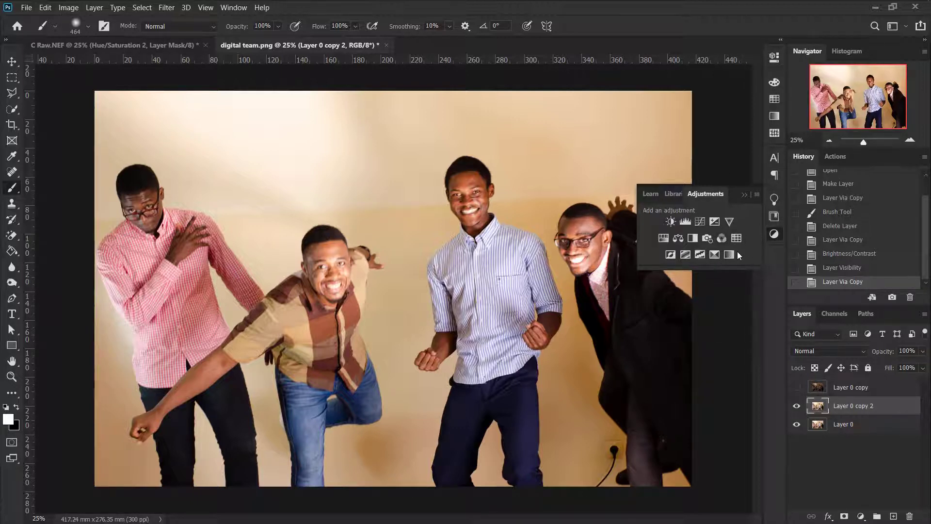
left_click(670, 221)
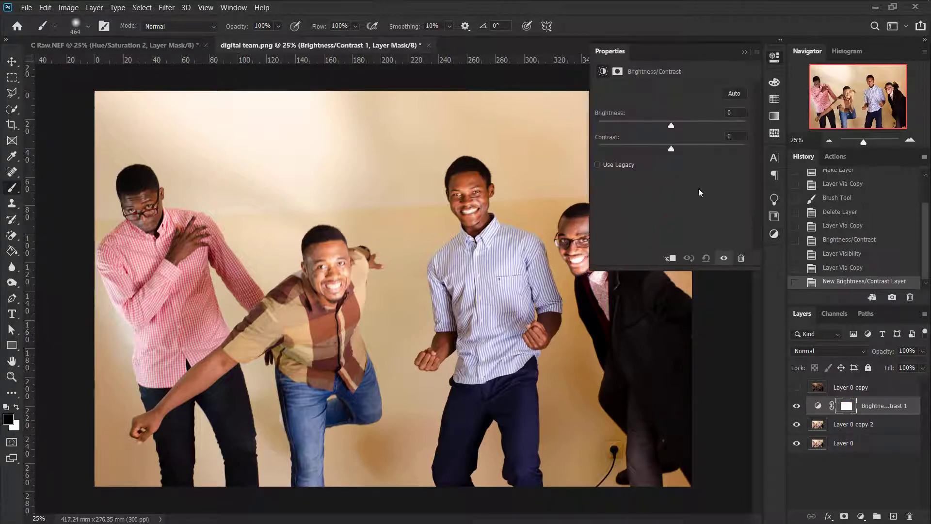
Set the Brightness/Contrast adjustment layer to brightness -27 and contrast -30
left_click_drag(672, 125, 628, 128)
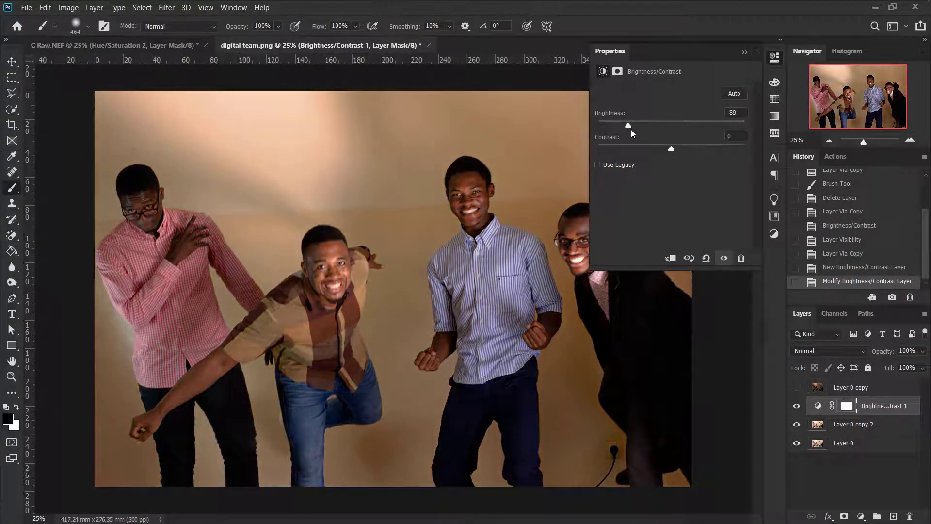
left_click_drag(671, 148, 654, 150)
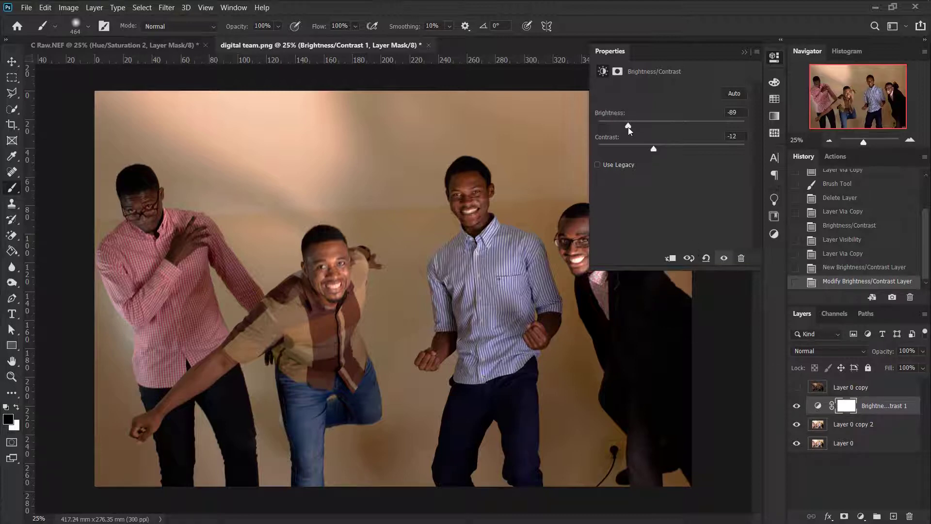
left_click_drag(628, 126, 627, 150)
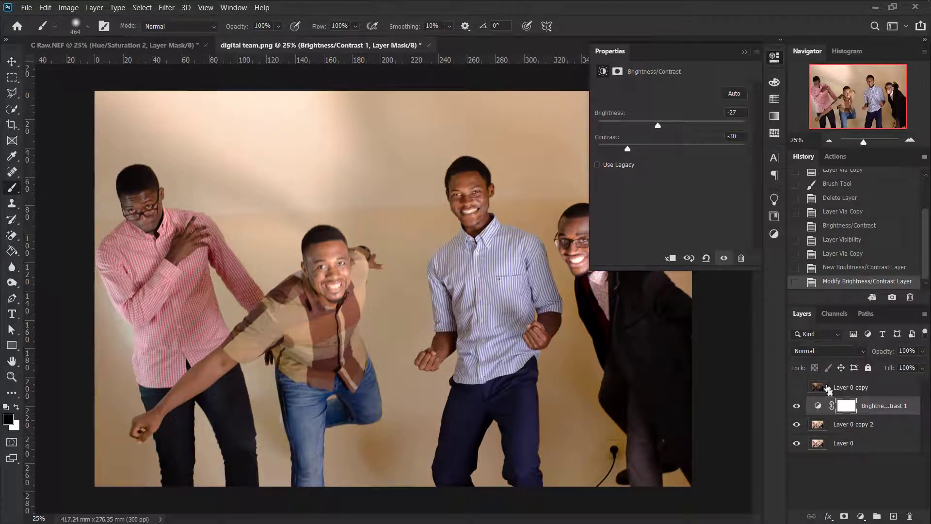
Toggle the visibility of Layer 0 copy and the Brightness/Contrast adjustment layer to compare their effects
left_click(796, 387)
left_click(796, 387)
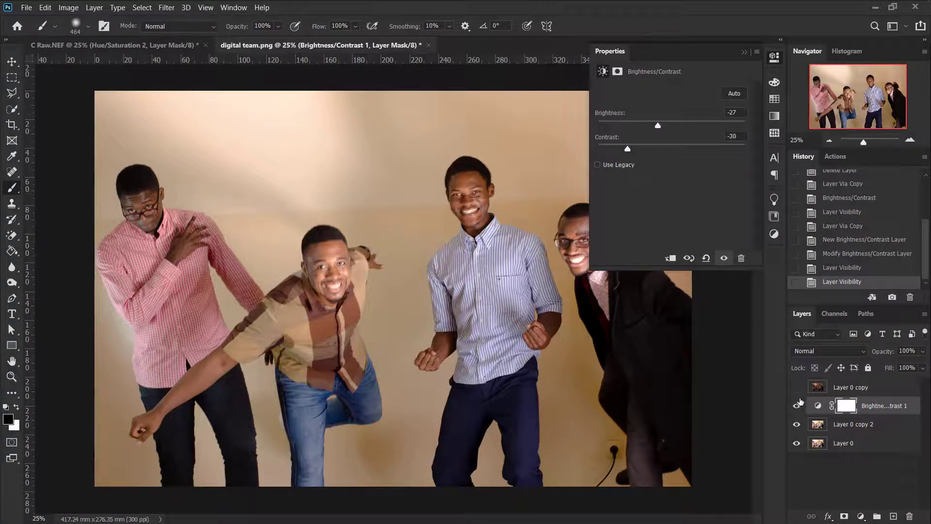
left_click(796, 407)
left_click(796, 407)
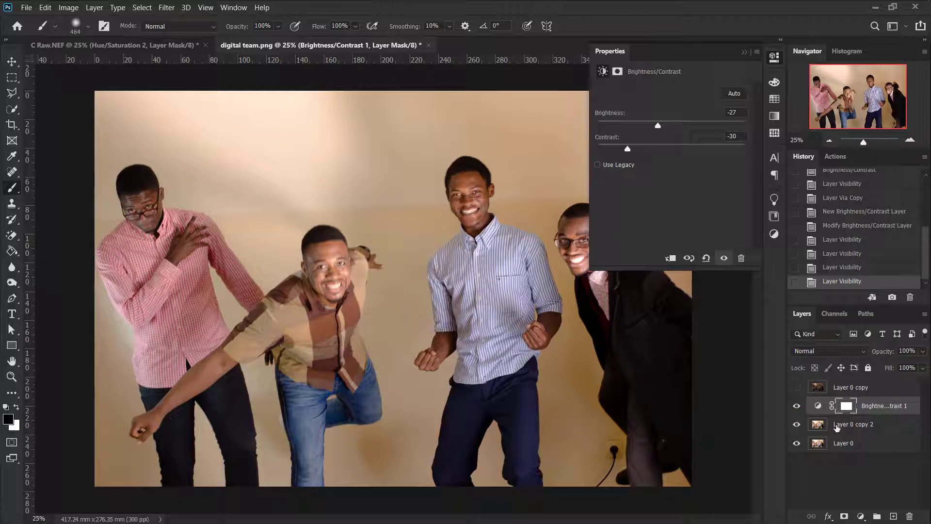
Reopen the properties of the Brightness/Contrast adjustment layer and set its brightness to -15
left_click(774, 59)
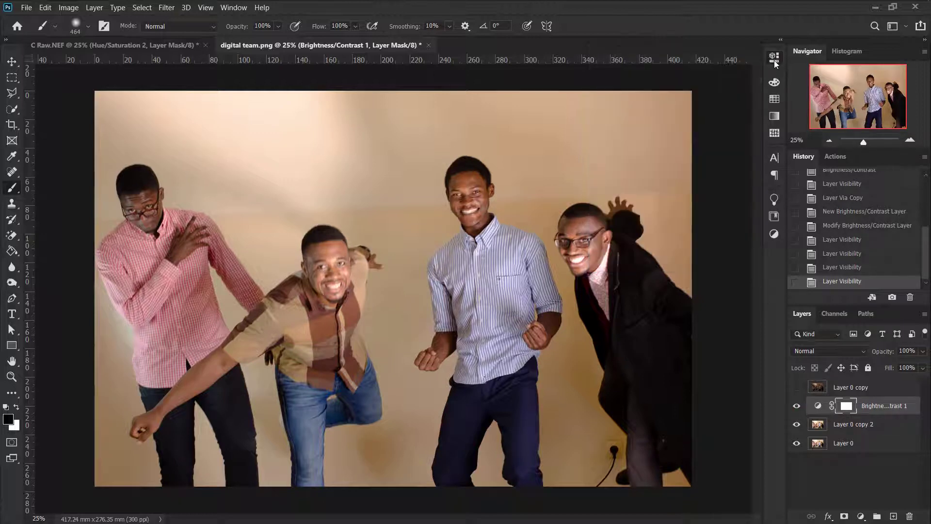
left_click(819, 406)
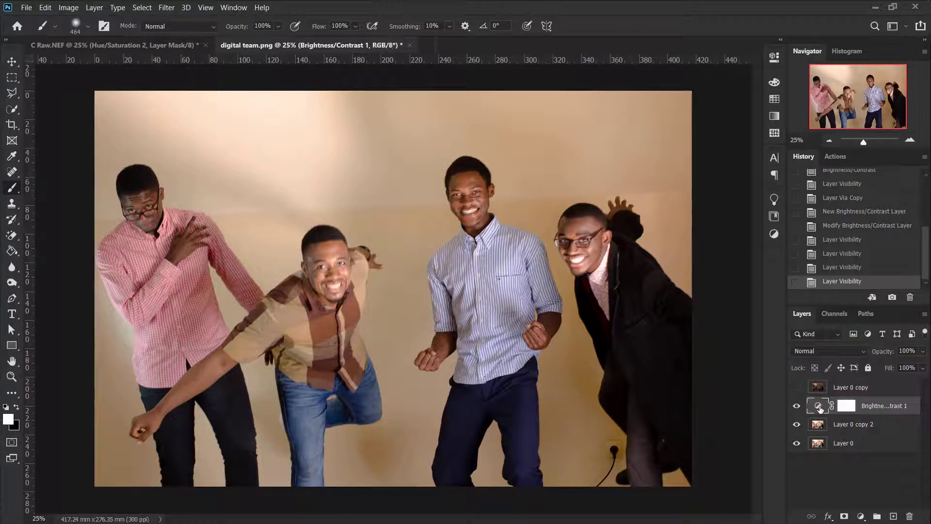
left_click(774, 57)
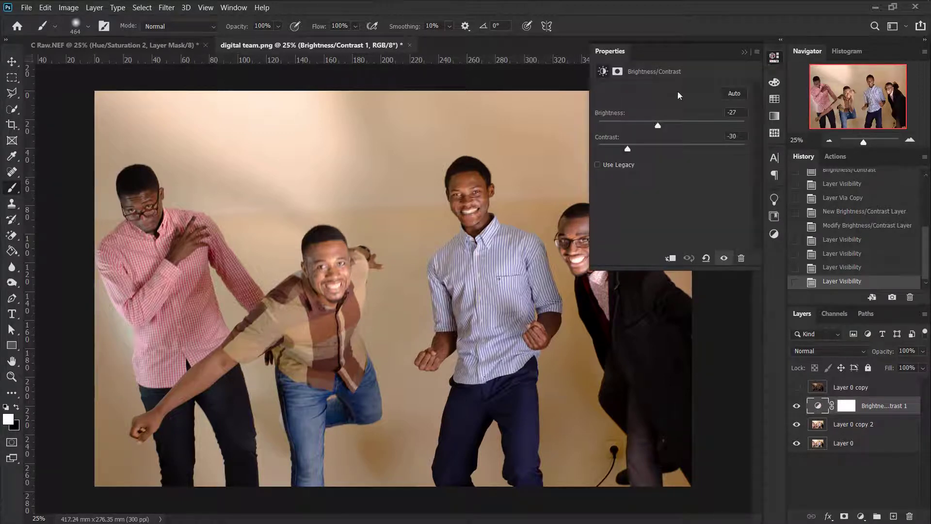
mouse_move(659, 128)
left_mouse_down()
mouse_move(620, 127)
mouse_move(674, 133)
mouse_move(652, 129)
mouse_move(664, 131)
left_mouse_up()
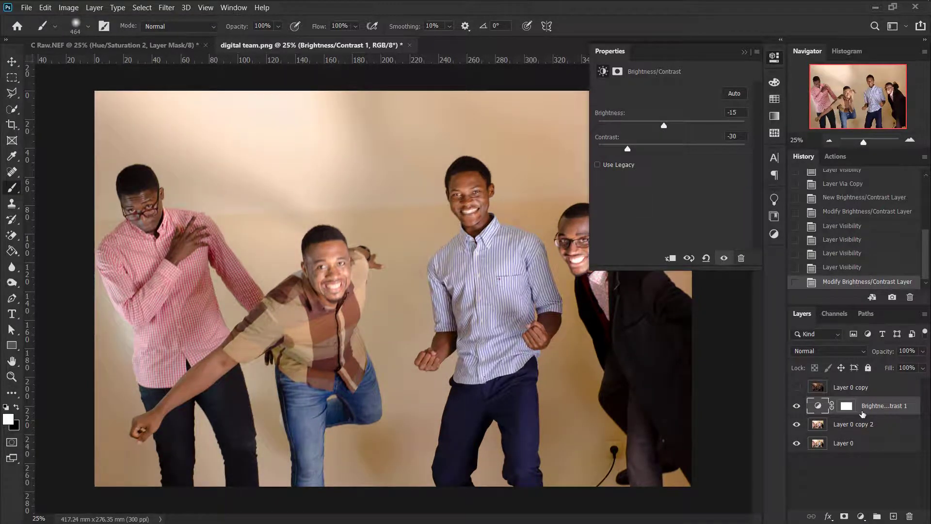
left_click(861, 424)
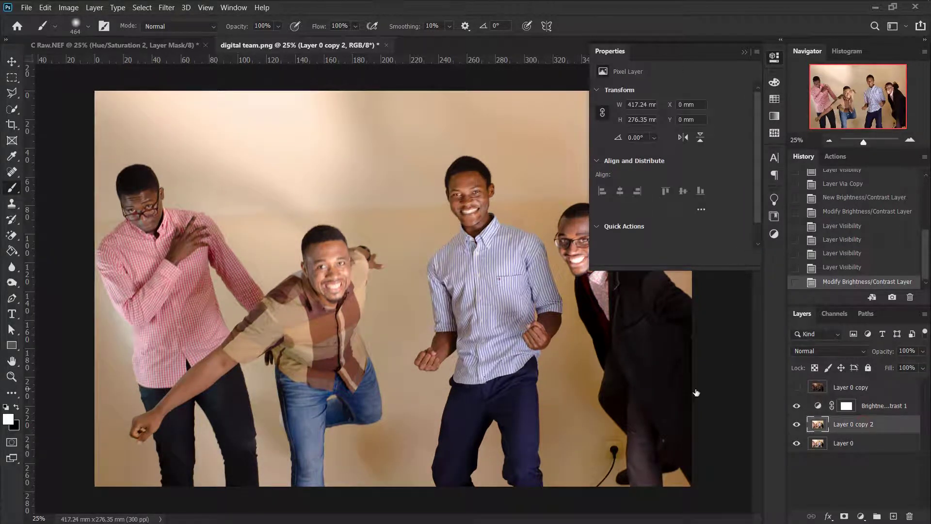
left_click(68, 8)
mouse_move(140, 35)
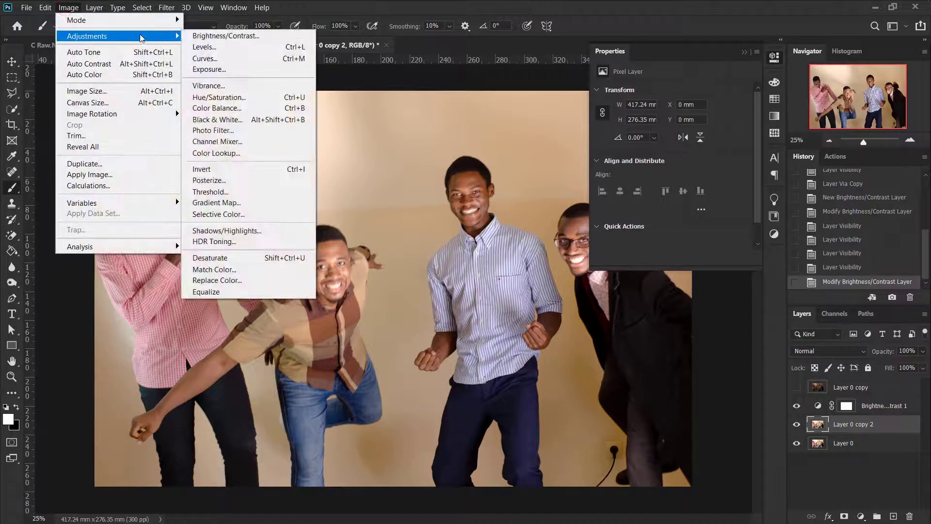
left_click(248, 35)
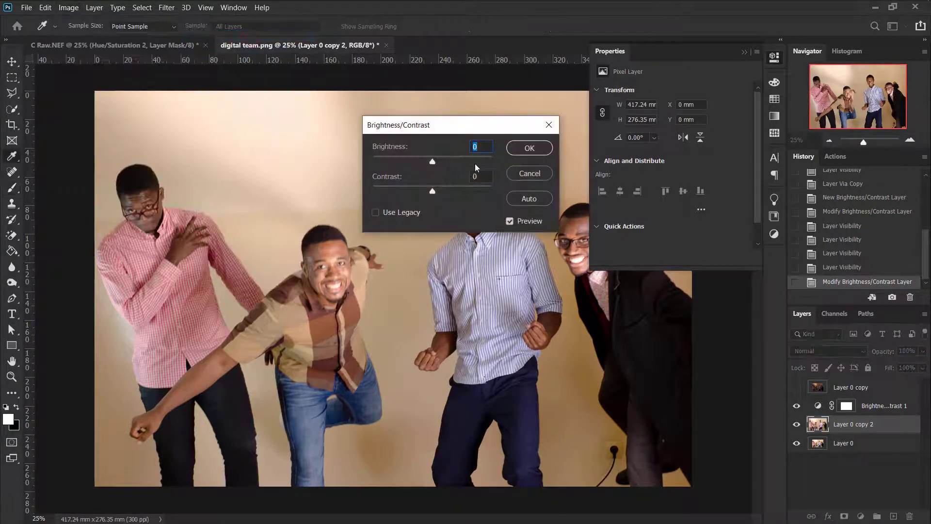
left_click(517, 175)
Readjust the Brightness/Contrast adjustment layer to brightness -10 and a slightly higher contrast
left_click(863, 409)
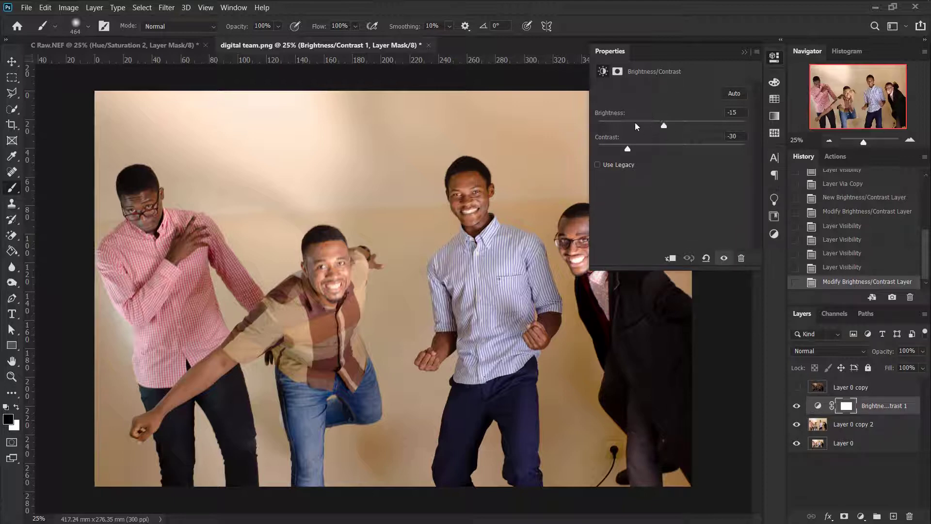
mouse_move(656, 127)
left_mouse_down()
mouse_move(686, 129)
mouse_move(666, 127)
left_mouse_up()
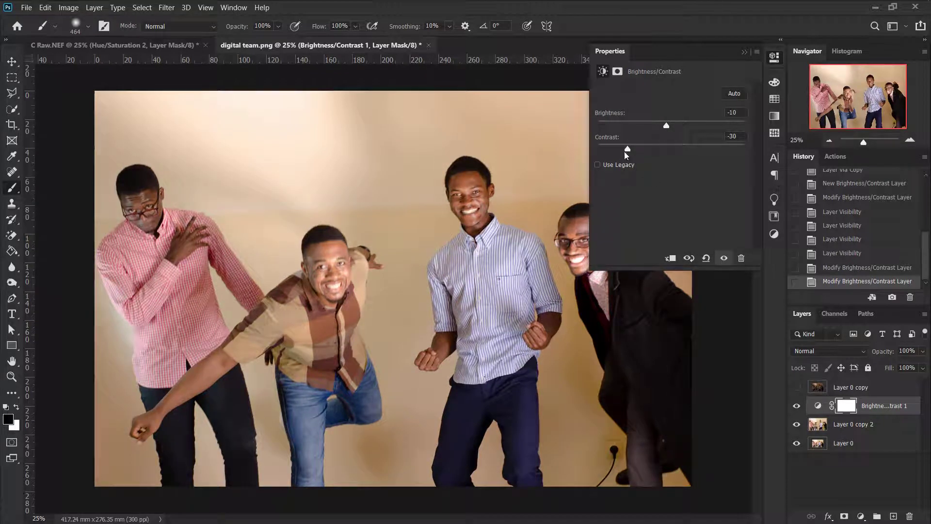
left_click_drag(626, 149, 638, 149)
left_click(773, 57)
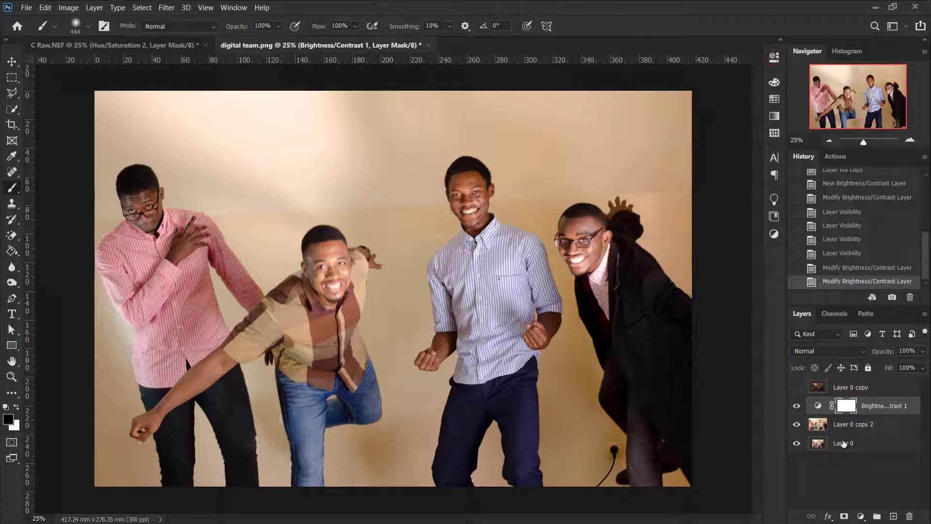
Delete the layer mask from the Brightness/Contrast adjustment layer
left_click(879, 409)
mouse_move(847, 412)
left_mouse_down()
mouse_move(858, 411)
mouse_move(855, 422)
left_mouse_up()
left_click_drag(846, 405, 910, 517)
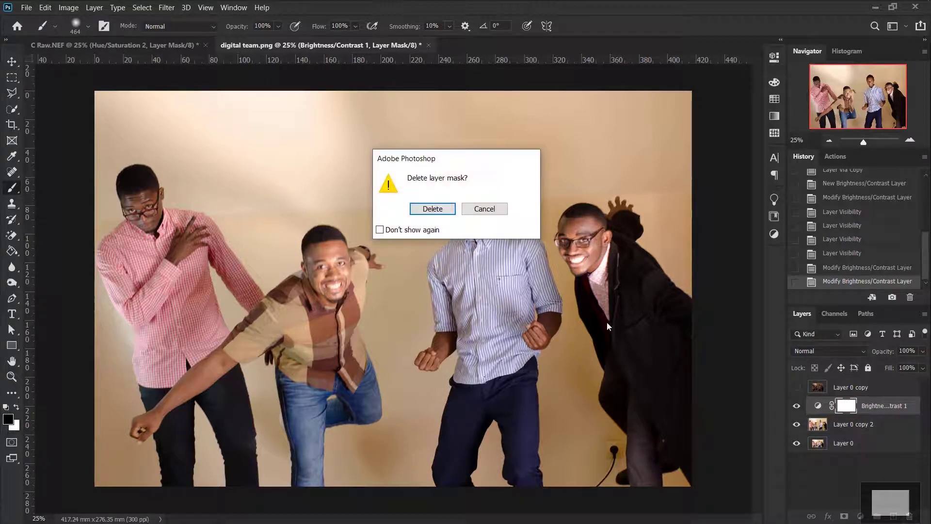
left_click(432, 209)
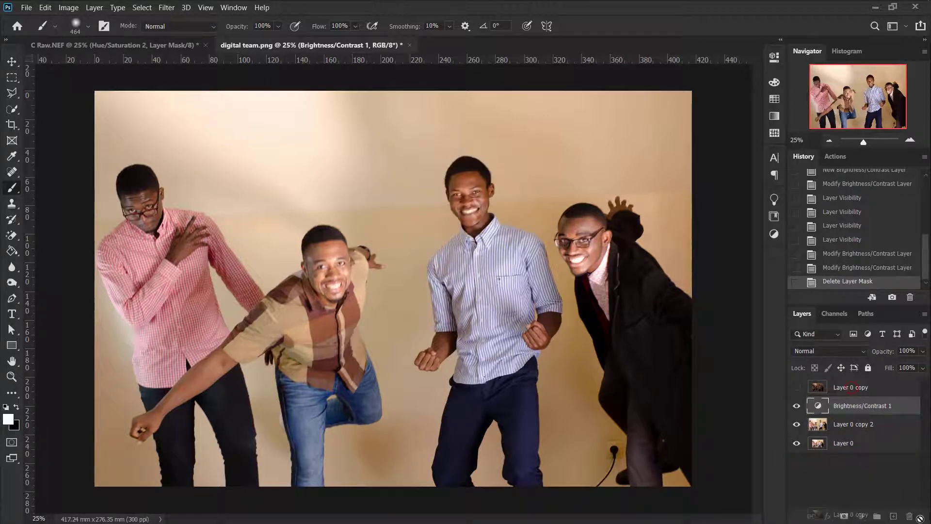
Delete Layer 0 copy and the Brightness/Contrast adjustment layer
left_click_drag(920, 518, 910, 516)
left_click_drag(857, 377, 910, 516)
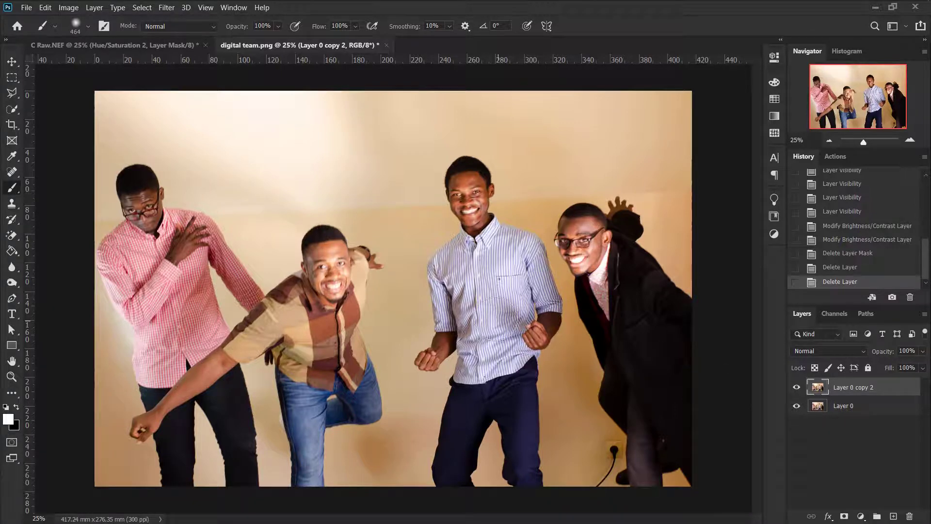
Apply a direct Levels adjustment to Layer 0 copy 2 with input levels of 22, 1.40 and 232
left_click(68, 7)
mouse_move(73, 36)
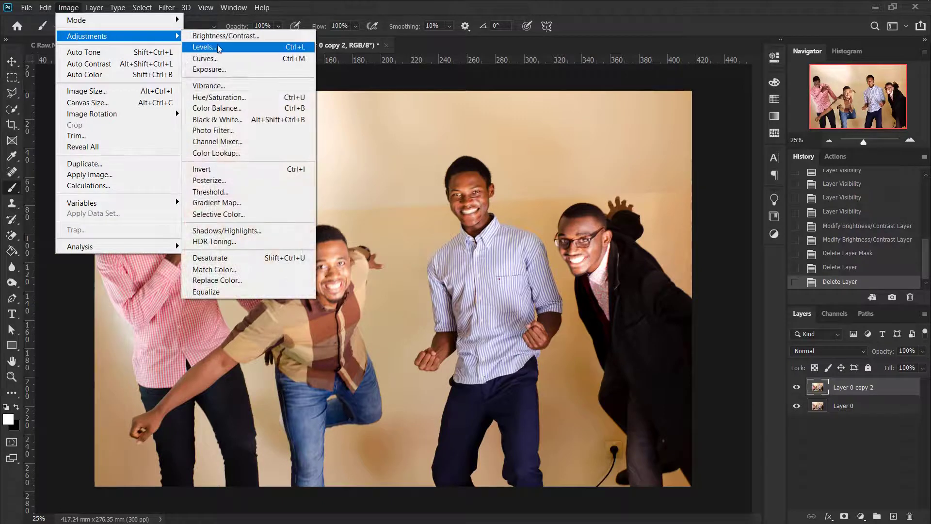
left_click(219, 47)
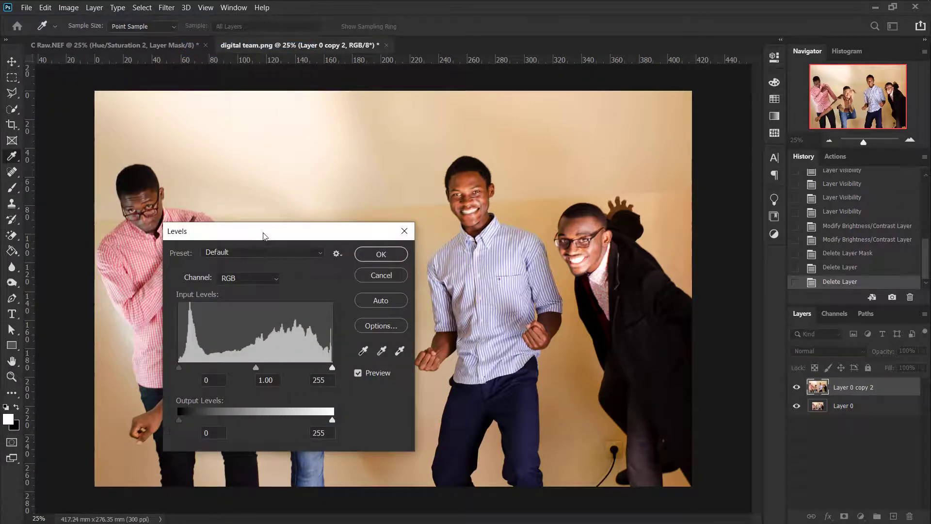
left_click_drag(263, 236, 761, 174)
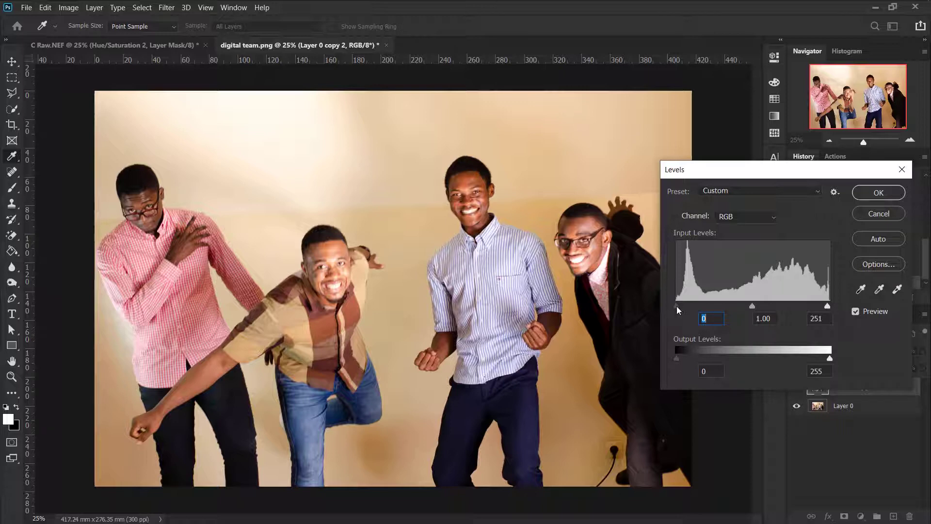
left_click_drag(678, 309, 691, 310)
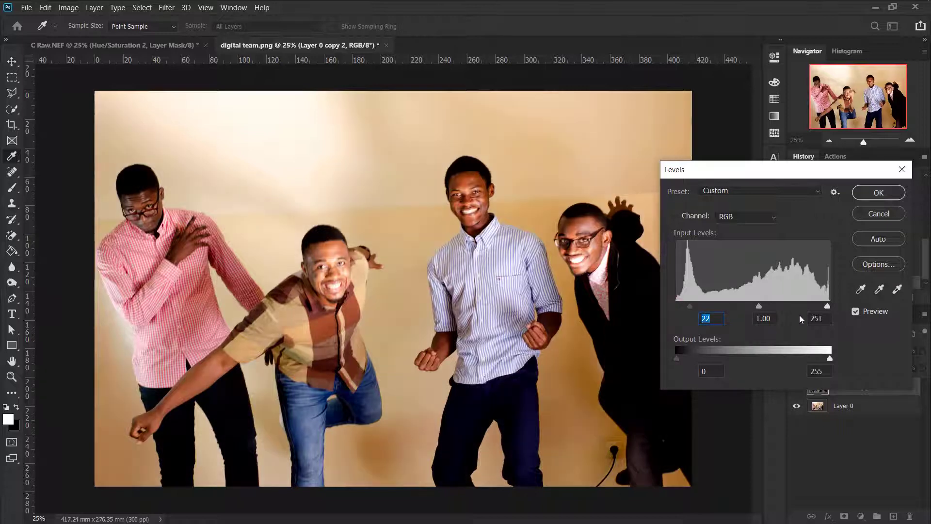
left_click_drag(827, 306, 815, 307)
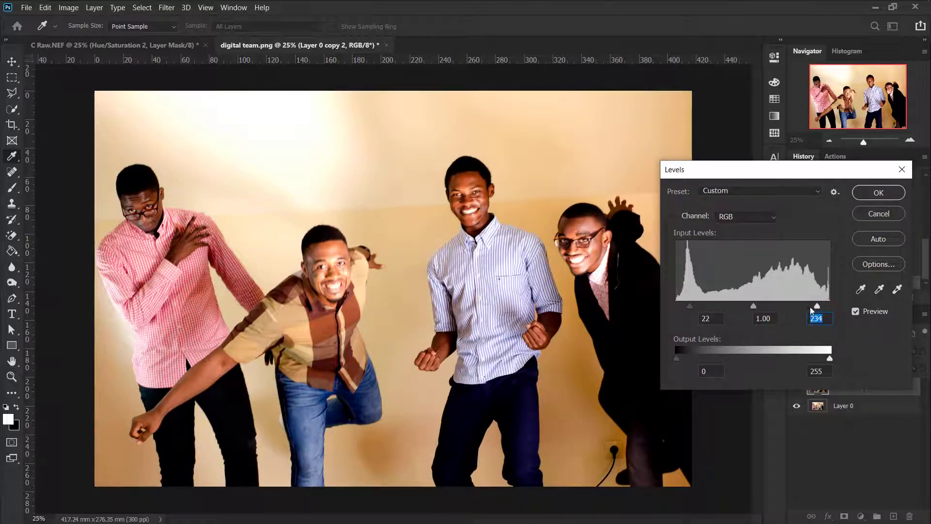
mouse_move(753, 306)
left_mouse_down()
mouse_move(767, 307)
mouse_move(737, 308)
left_mouse_up()
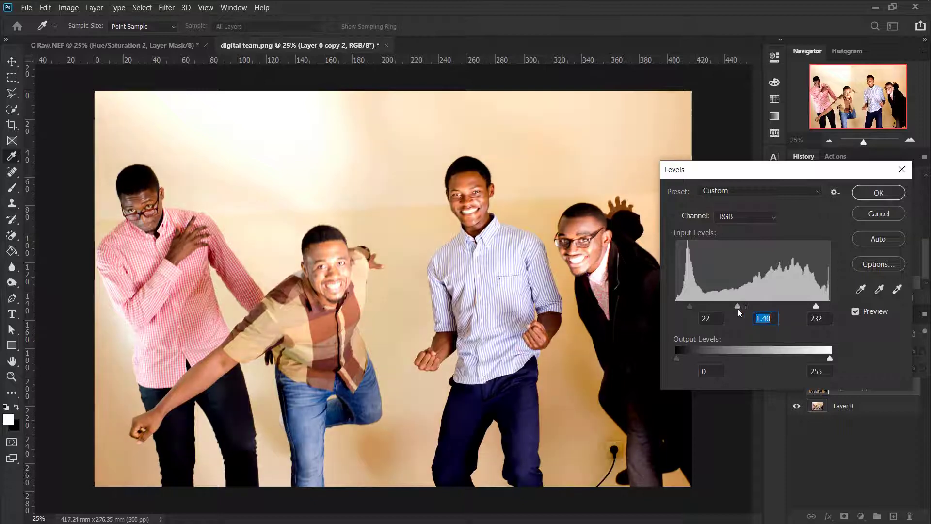
left_click(874, 195)
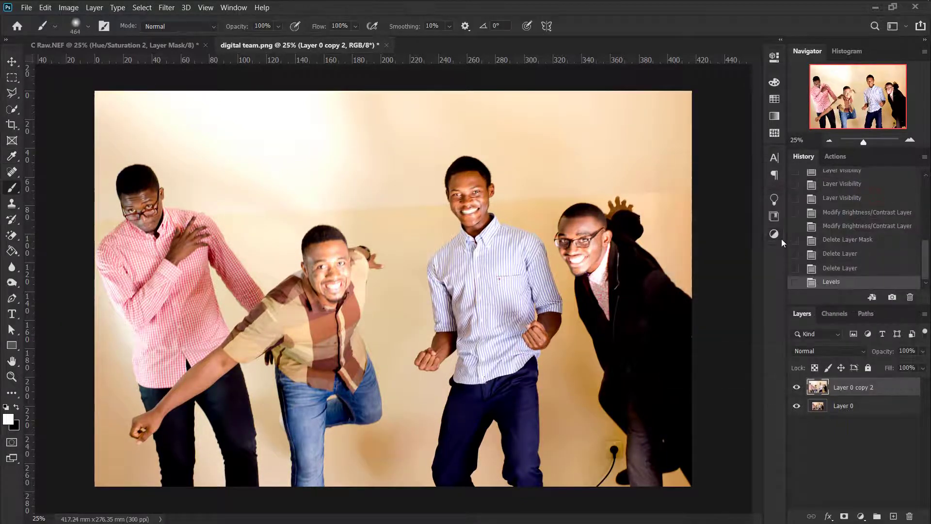
Add a Levels adjustment layer above Layer 0 copy 2 with black input 51 and white input 228
left_click(773, 233)
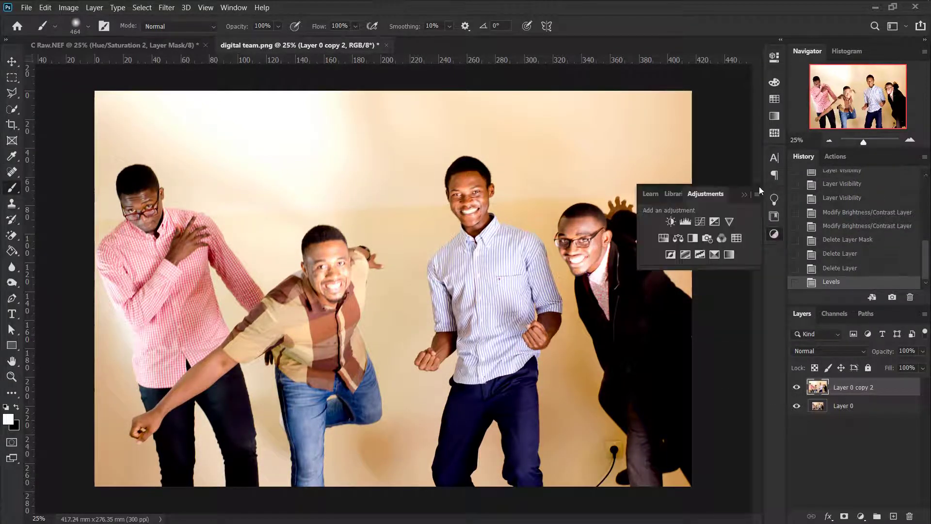
left_click(685, 223)
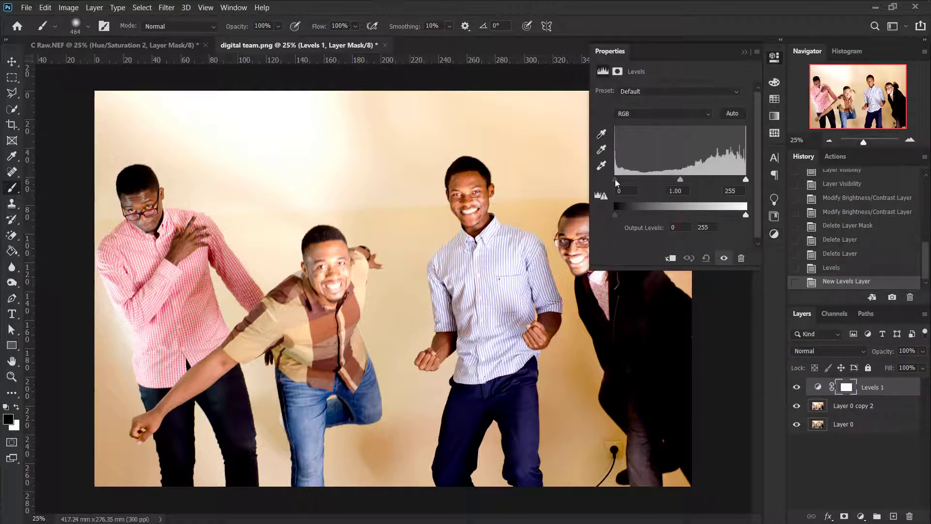
left_click_drag(615, 179, 640, 179)
left_click_drag(745, 179, 732, 179)
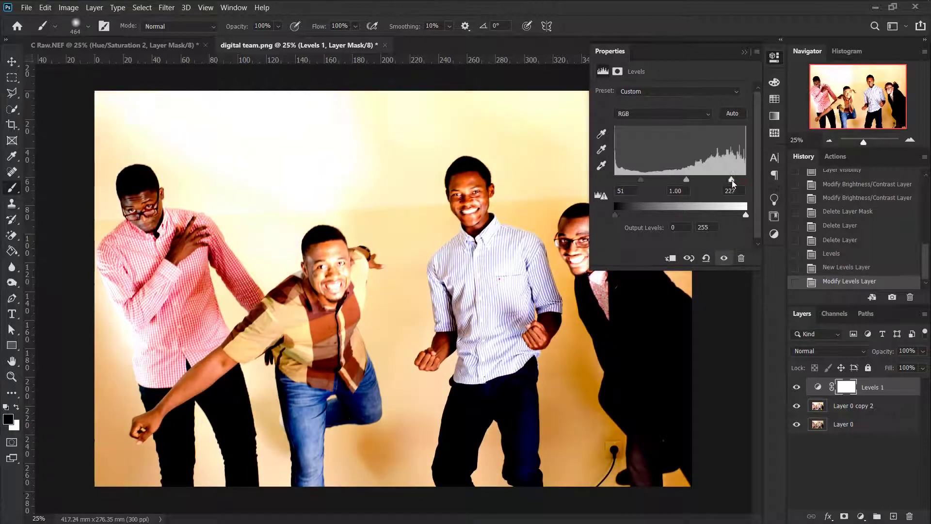
left_click(853, 391)
left_click(819, 390)
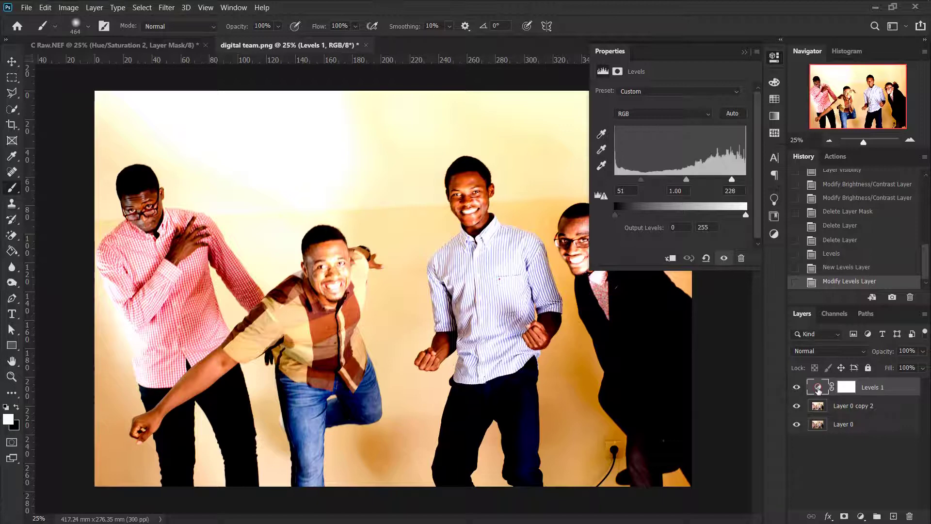
Paint black on the Levels 1 mask over the two middle men's shirts, and delete the Levels 1 adjustment layer
left_click(847, 390)
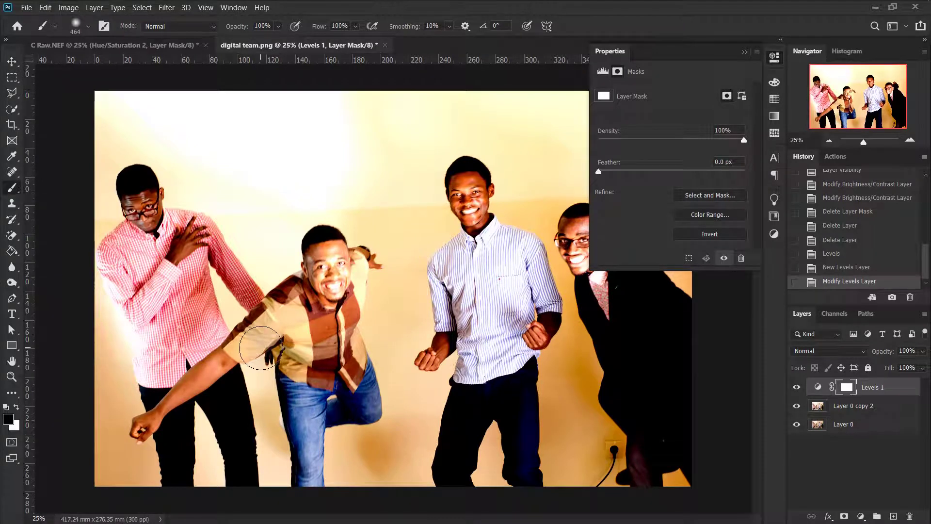
mouse_move(354, 296)
left_mouse_down()
mouse_move(493, 224)
mouse_move(606, 343)
mouse_move(476, 274)
mouse_move(487, 276)
mouse_move(481, 234)
mouse_move(484, 361)
mouse_move(484, 147)
mouse_move(456, 232)
mouse_move(473, 288)
mouse_move(496, 232)
mouse_move(500, 333)
left_mouse_up()
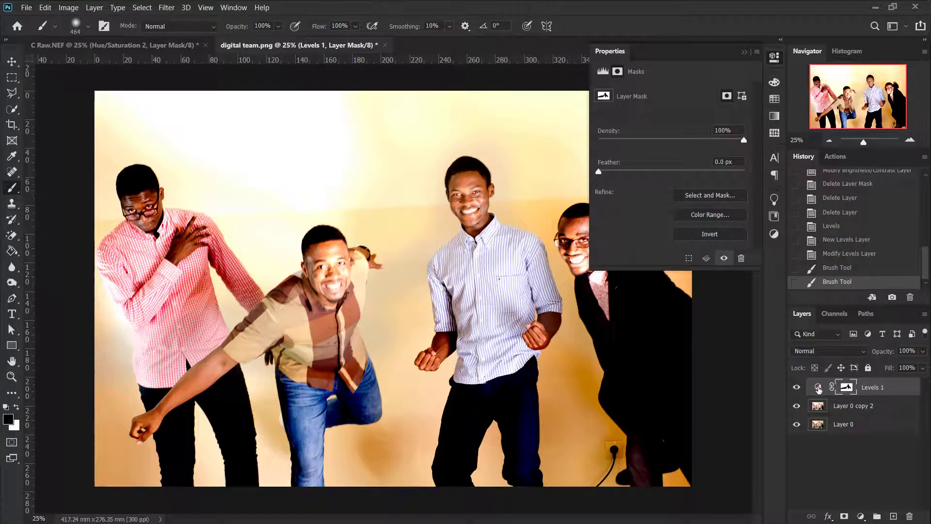
left_click_drag(817, 389, 910, 516)
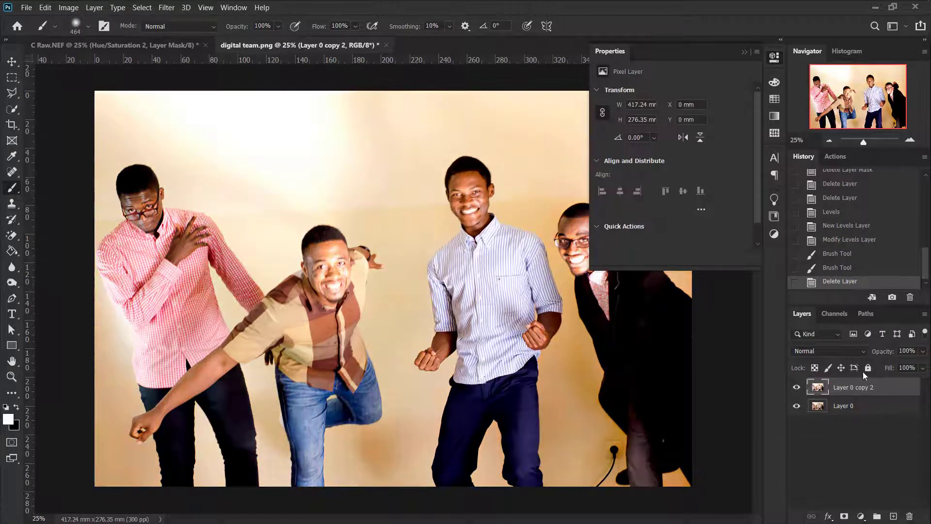
Add a Hue/Saturation adjustment layer above Layer 0 copy 2 with saturation -100 and lightness 0
left_click(775, 236)
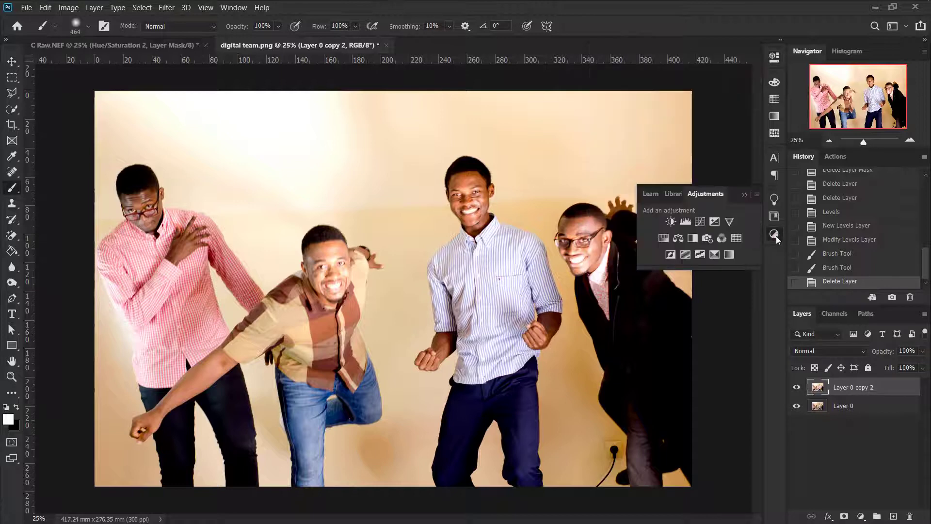
left_click(663, 239)
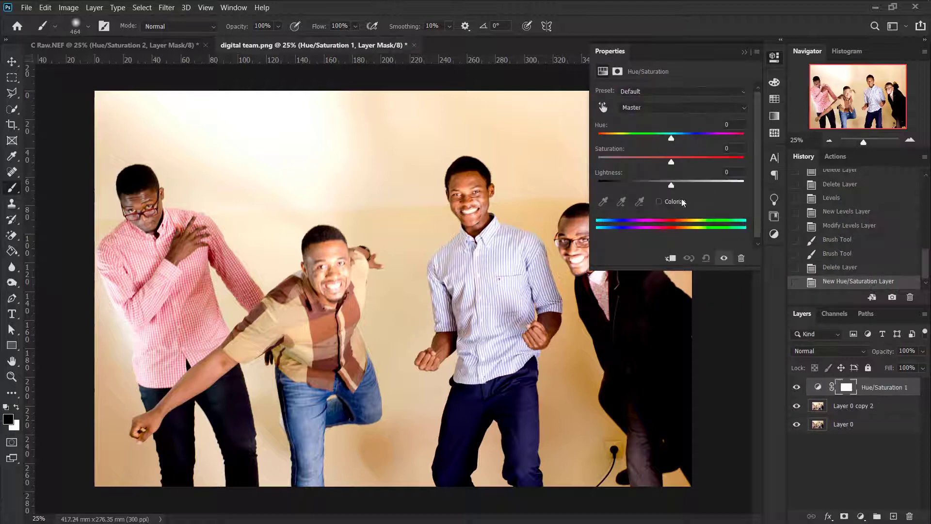
left_click(691, 186)
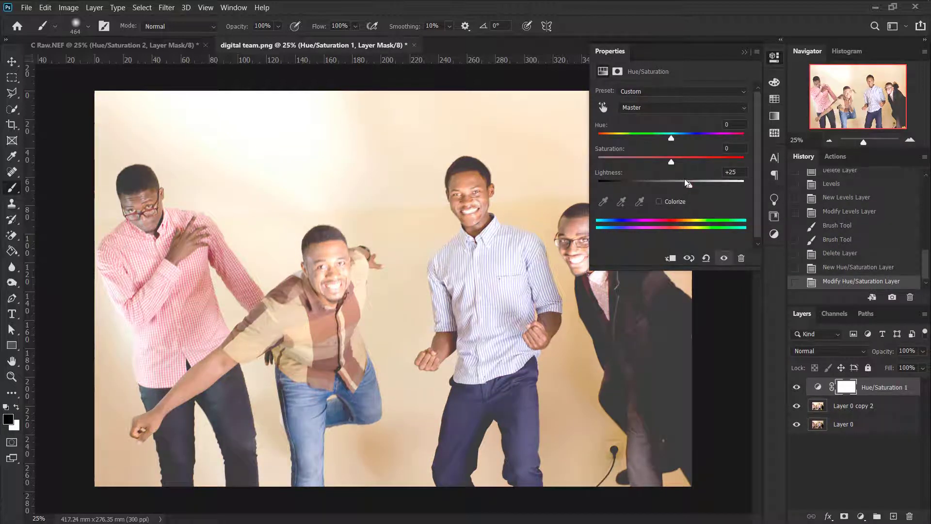
left_click_drag(689, 187, 670, 187)
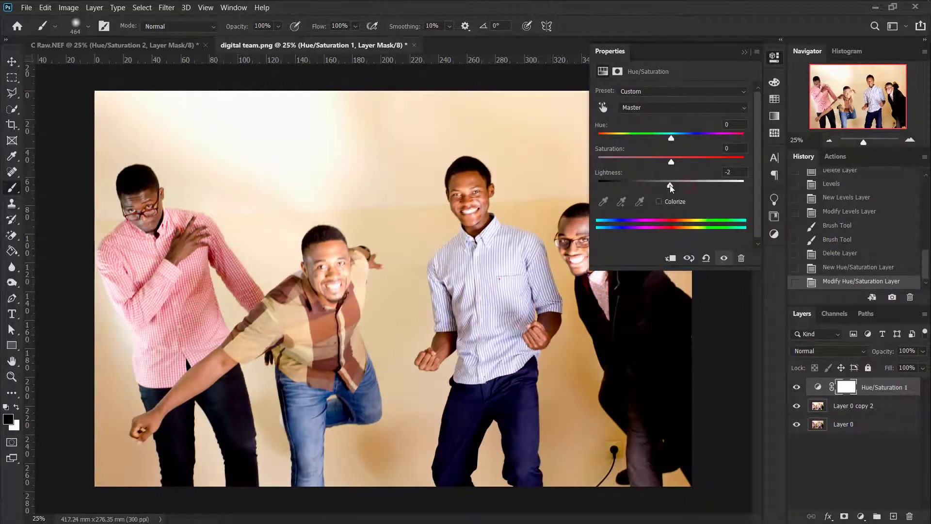
left_click(719, 172)
type("0")
left_click_drag(671, 162, 599, 162)
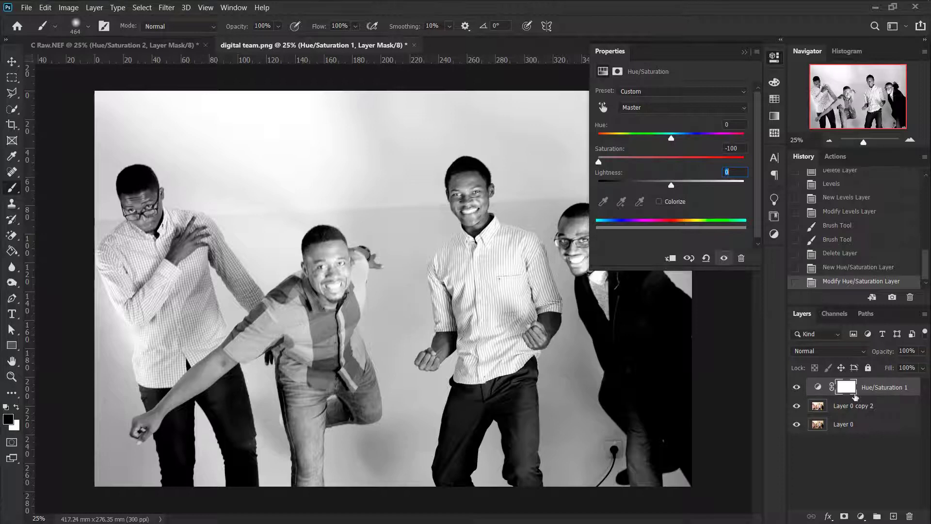
Paint black (000000) on the Hue/Saturation mask over the man in the striped shirt and the blue jeans of the man in the checked shirt
left_click(844, 388)
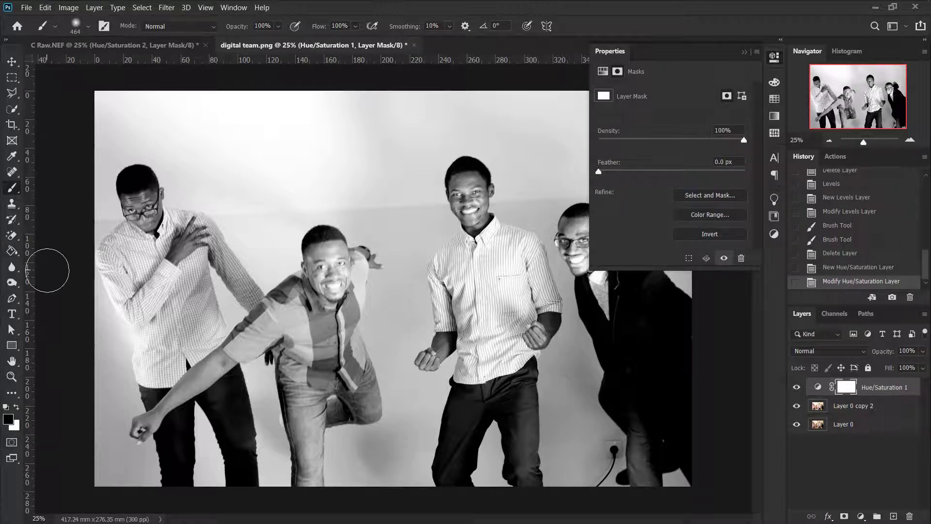
left_click(8, 417)
left_click_drag(228, 283, 172, 390)
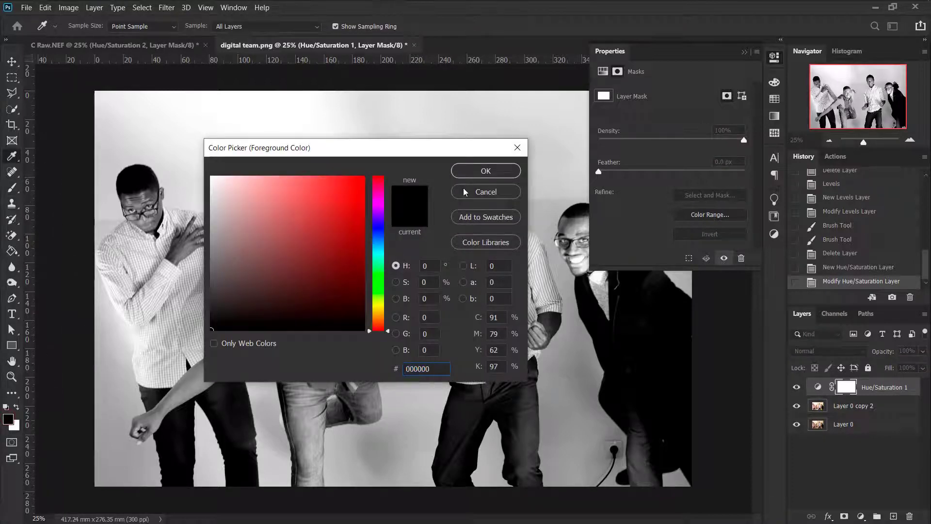
left_click(470, 173)
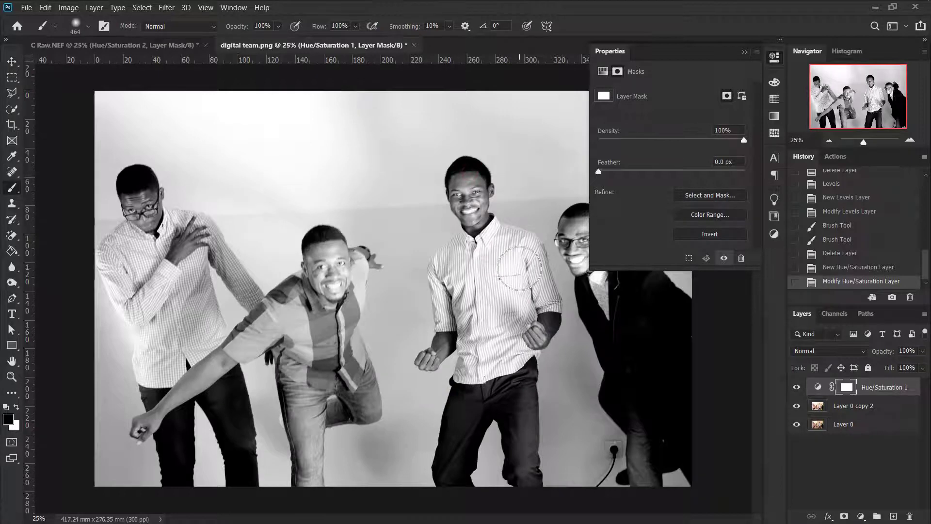
mouse_move(513, 214)
left_mouse_down()
mouse_move(476, 170)
mouse_move(471, 215)
mouse_move(486, 209)
mouse_move(475, 185)
mouse_move(453, 174)
mouse_move(477, 194)
mouse_move(479, 221)
mouse_move(535, 254)
mouse_move(518, 380)
mouse_move(486, 284)
mouse_move(480, 233)
mouse_move(466, 231)
mouse_move(445, 263)
mouse_move(432, 366)
mouse_move(487, 366)
mouse_move(477, 326)
mouse_move(484, 291)
mouse_move(524, 406)
mouse_move(523, 470)
mouse_move(501, 407)
mouse_move(452, 430)
mouse_move(455, 481)
mouse_move(443, 473)
mouse_move(472, 411)
mouse_move(473, 342)
left_mouse_up()
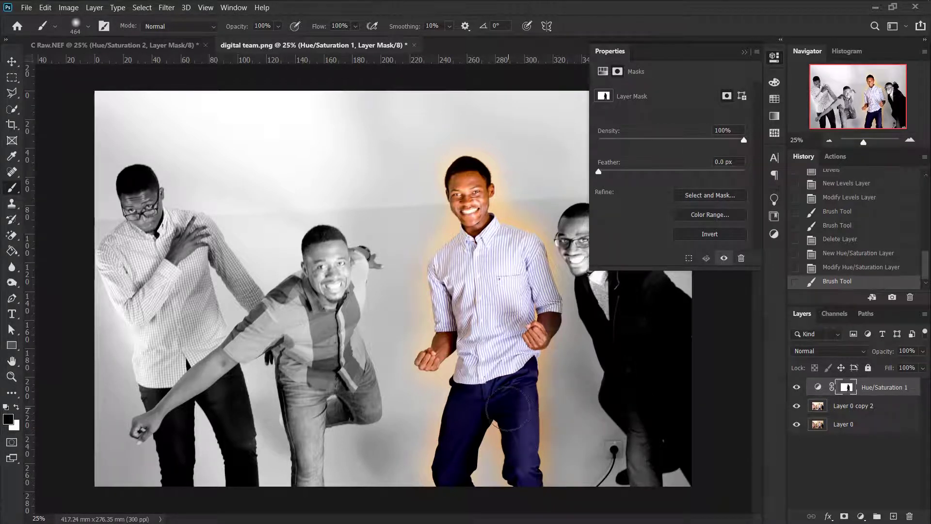
mouse_move(506, 410)
left_mouse_down()
mouse_move(503, 438)
mouse_move(525, 473)
left_mouse_up()
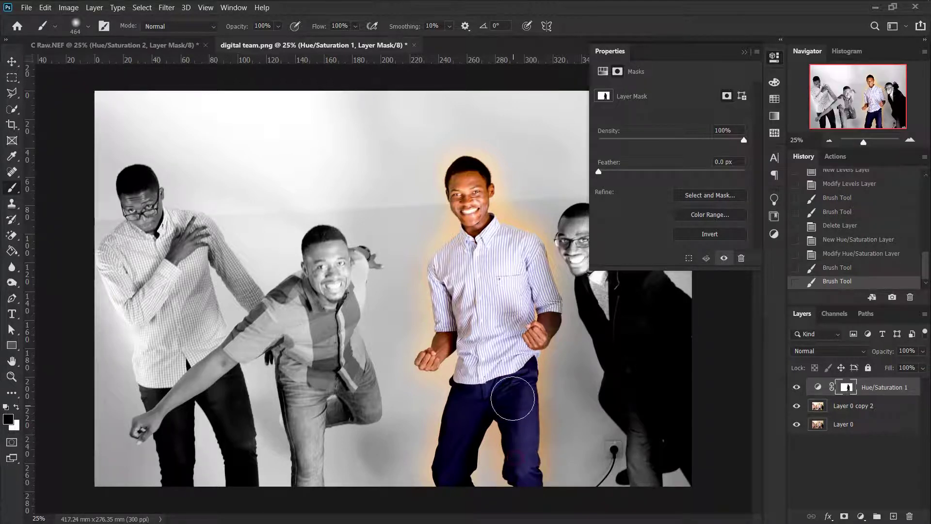
left_click_drag(479, 395, 460, 465)
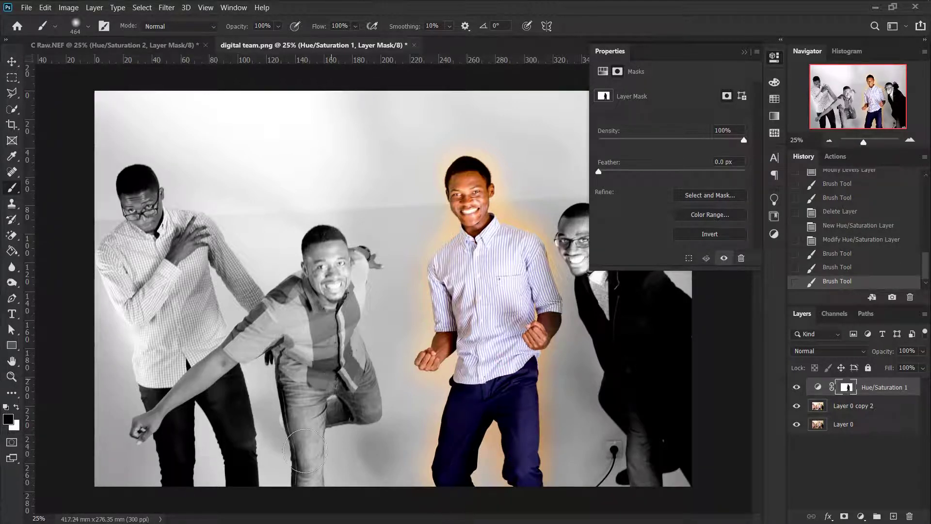
mouse_move(306, 395)
left_mouse_down()
mouse_move(327, 480)
mouse_move(301, 439)
mouse_move(303, 482)
left_mouse_up()
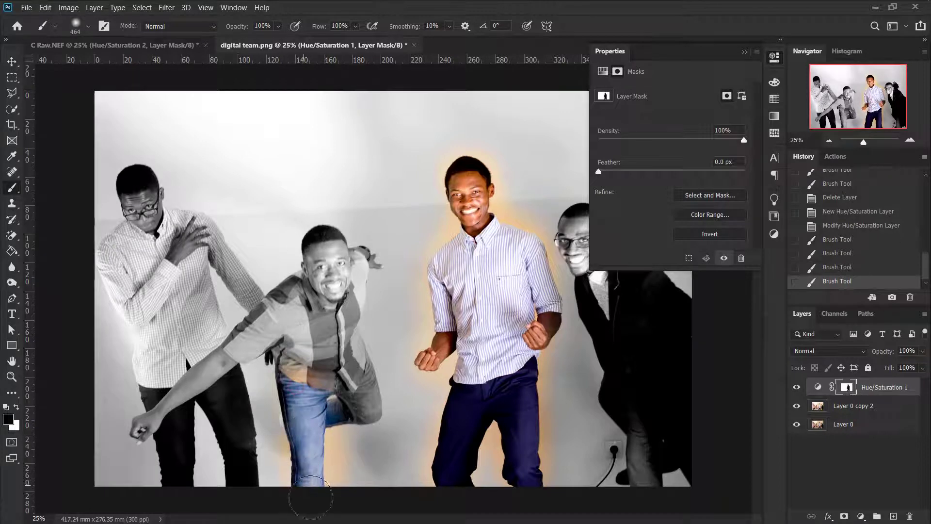
mouse_move(356, 377)
left_mouse_down()
mouse_move(366, 417)
mouse_move(322, 420)
left_mouse_up()
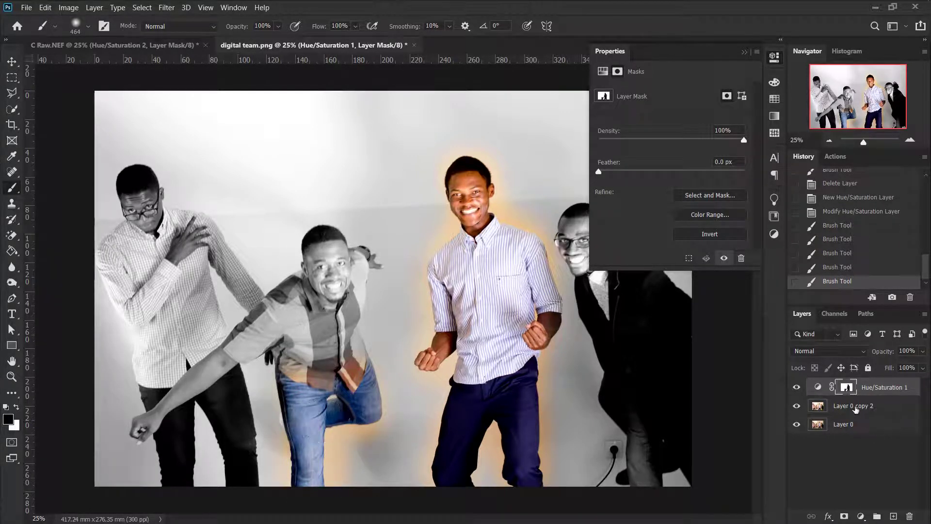
Set the Hue/Saturation 1 adjustment to hue -40 and saturation +2
left_click(817, 390)
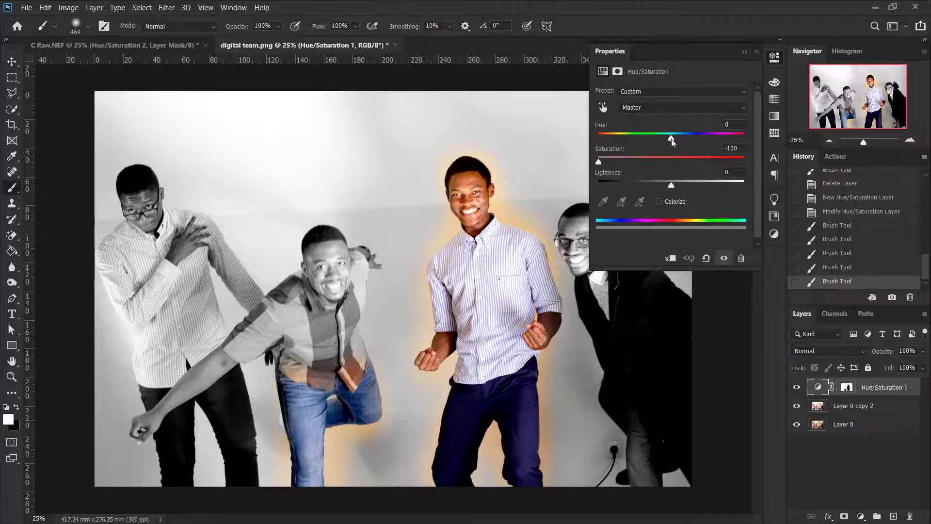
left_click_drag(672, 141, 643, 140)
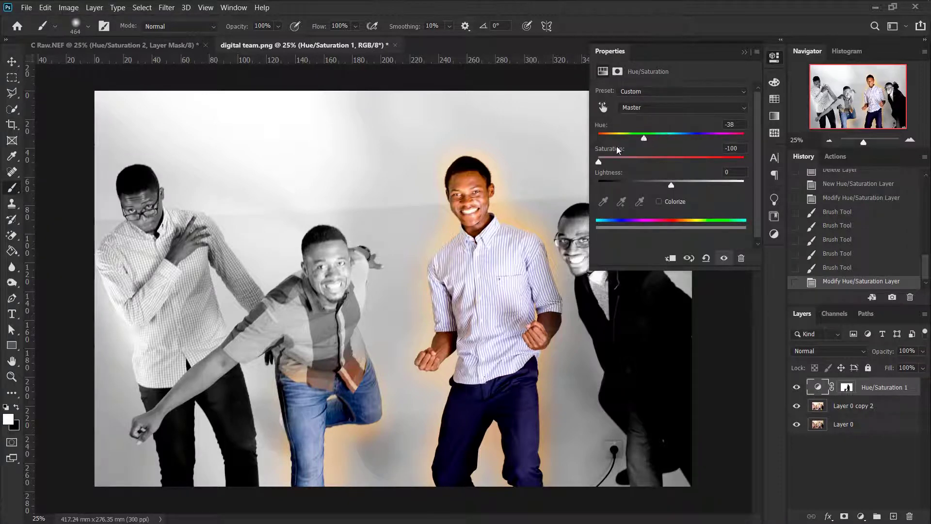
left_click_drag(599, 164, 694, 144)
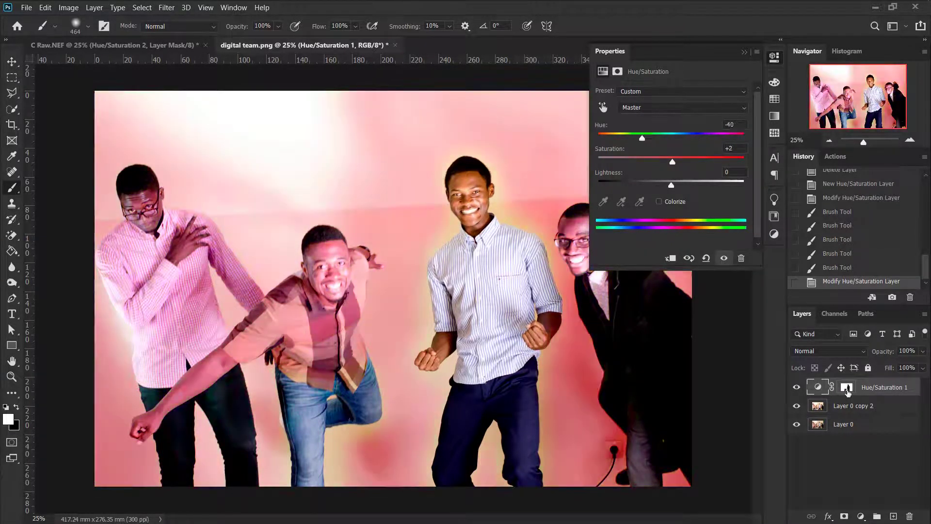
On the Hue/Saturation mask, paint black over the pink shirt and white over the blue jeans and the man in the striped shirt
left_click(846, 388)
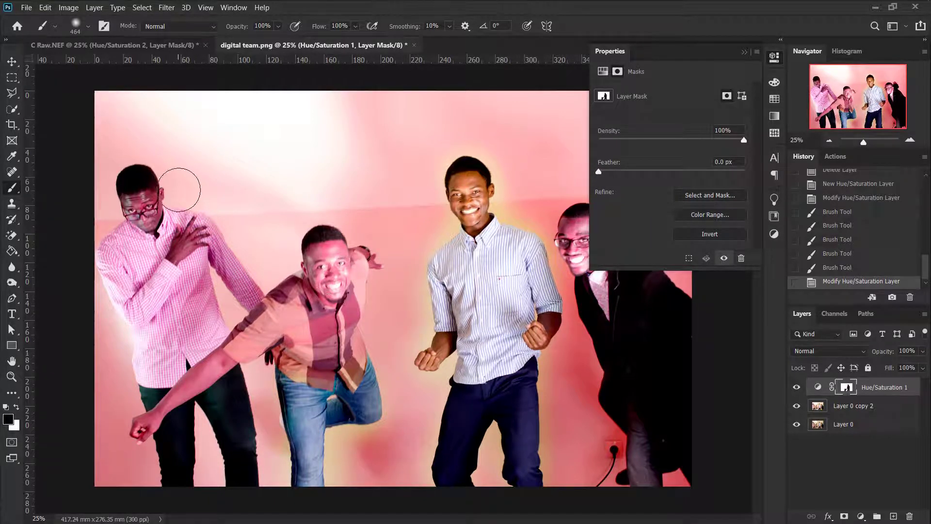
mouse_move(196, 274)
left_mouse_down()
mouse_move(154, 342)
mouse_move(139, 281)
mouse_move(143, 310)
mouse_move(117, 278)
left_mouse_up()
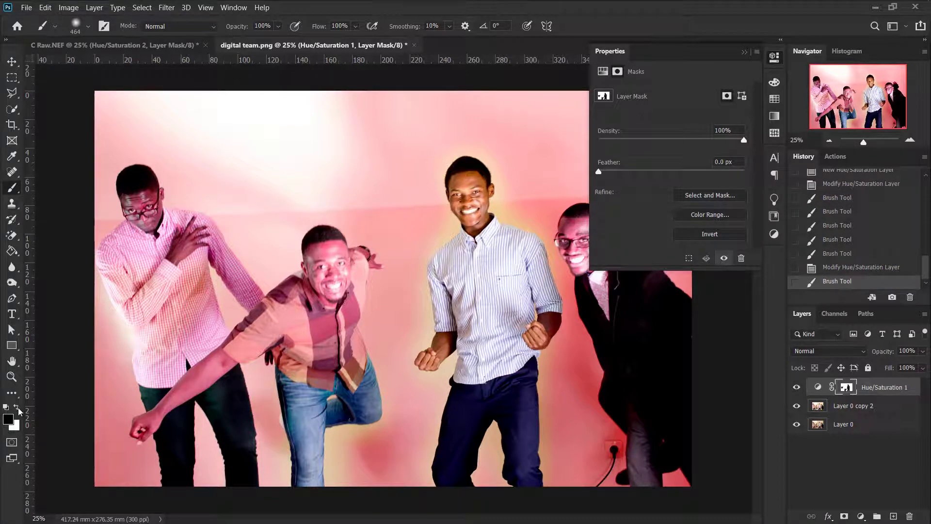
left_click(17, 409)
mouse_move(310, 473)
left_mouse_down()
mouse_move(307, 384)
mouse_move(306, 486)
mouse_move(301, 348)
mouse_move(300, 450)
mouse_move(311, 351)
mouse_move(351, 388)
mouse_move(368, 368)
mouse_move(315, 425)
mouse_move(358, 446)
mouse_move(563, 413)
left_mouse_up()
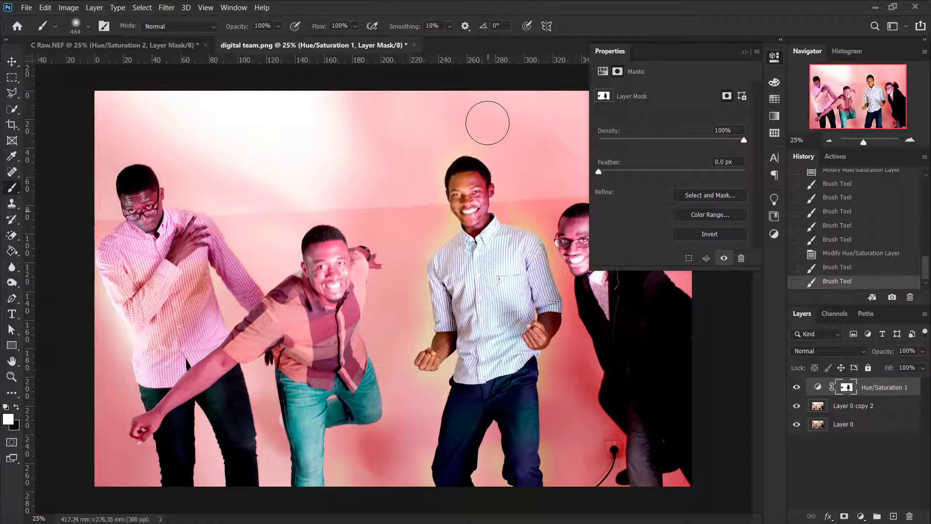
mouse_move(463, 184)
left_mouse_down()
mouse_move(464, 273)
mouse_move(422, 415)
mouse_move(478, 347)
mouse_move(515, 484)
left_mouse_up()
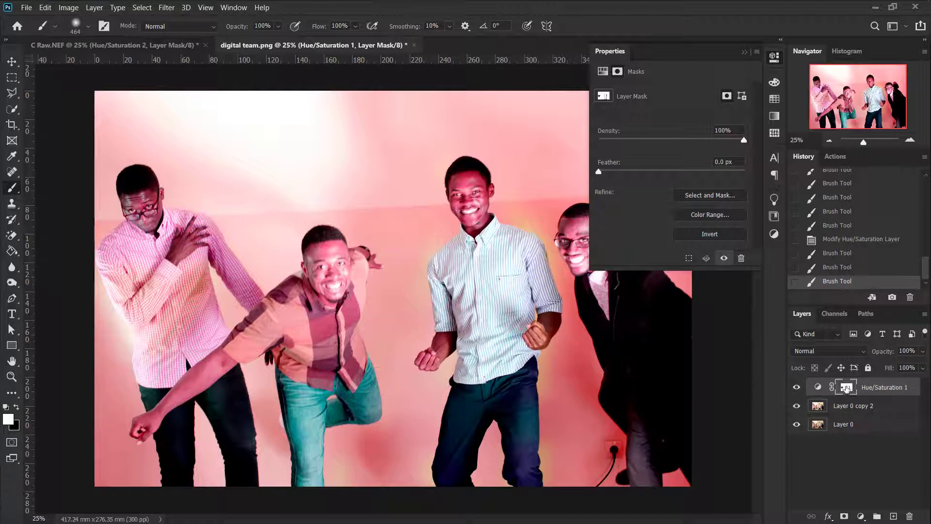
Delete the layer mask from Hue/Saturation 1 and add a new white mask in its place
left_click_drag(852, 392, 910, 516)
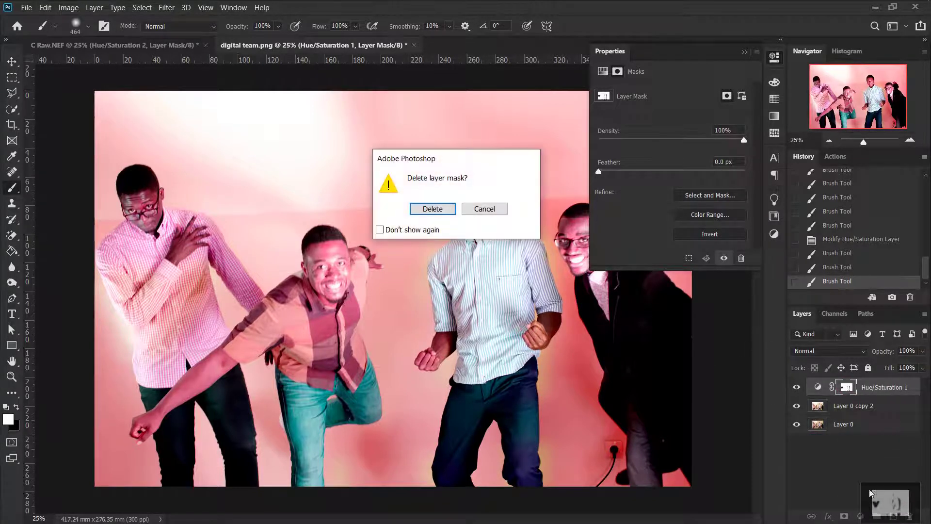
left_click(431, 210)
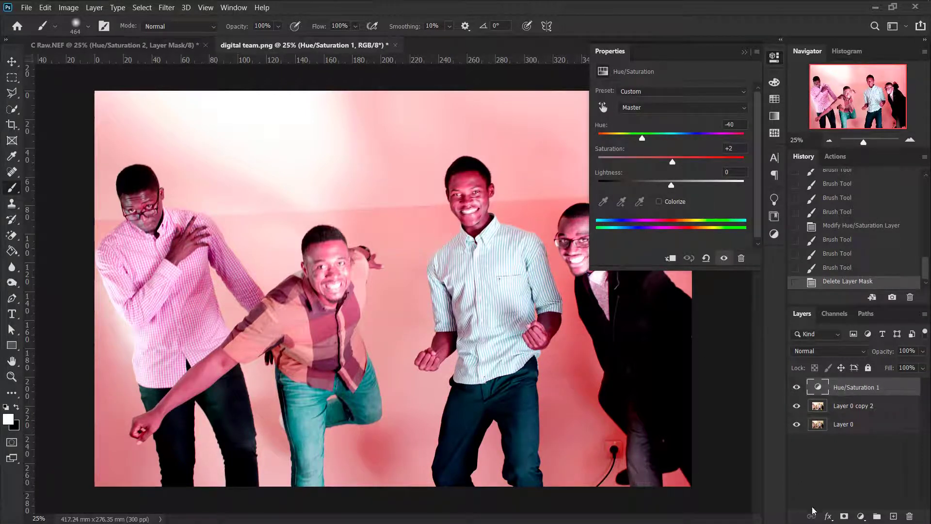
left_click(844, 517)
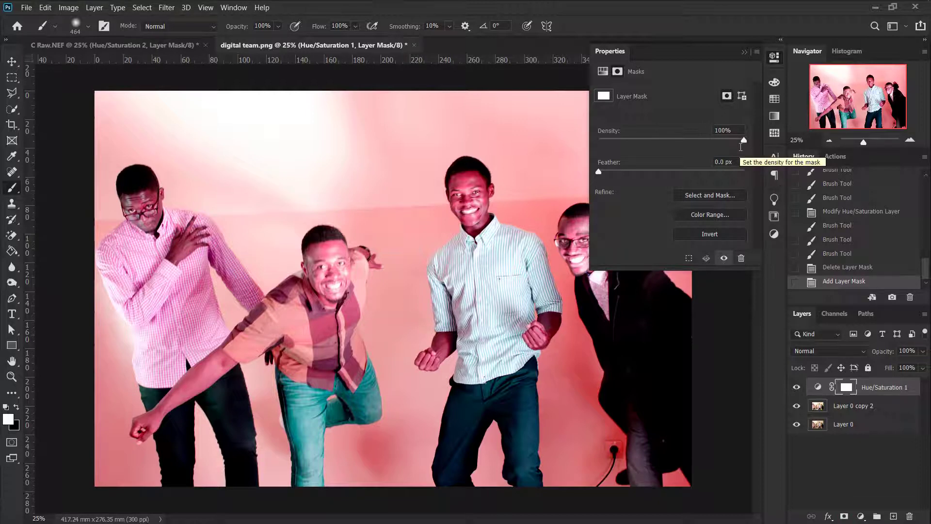
Delete the Hue/Saturation 1 adjustment layer
left_click(774, 235)
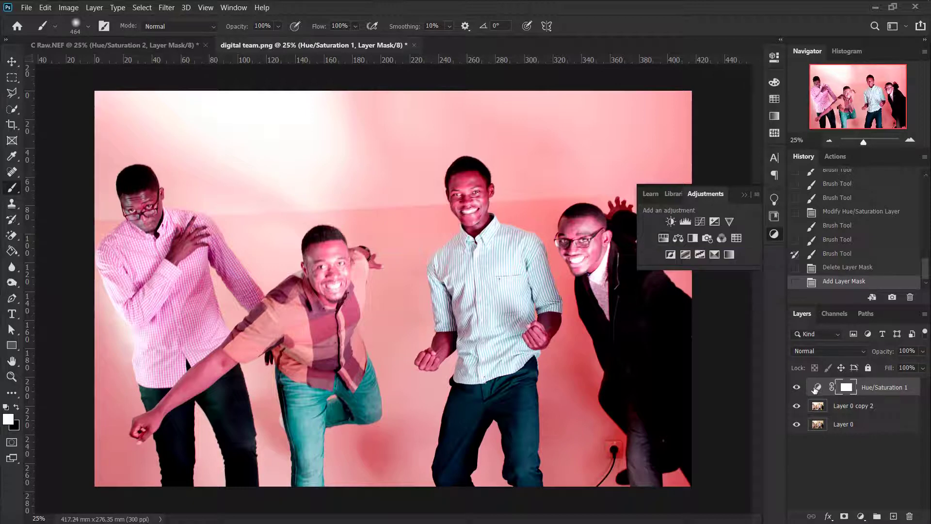
left_click_drag(815, 390, 910, 517)
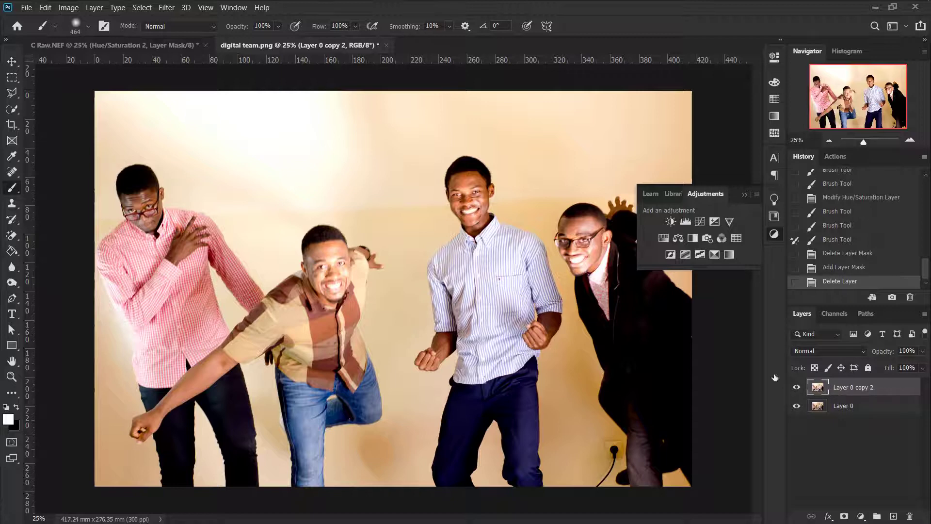
left_click(774, 234)
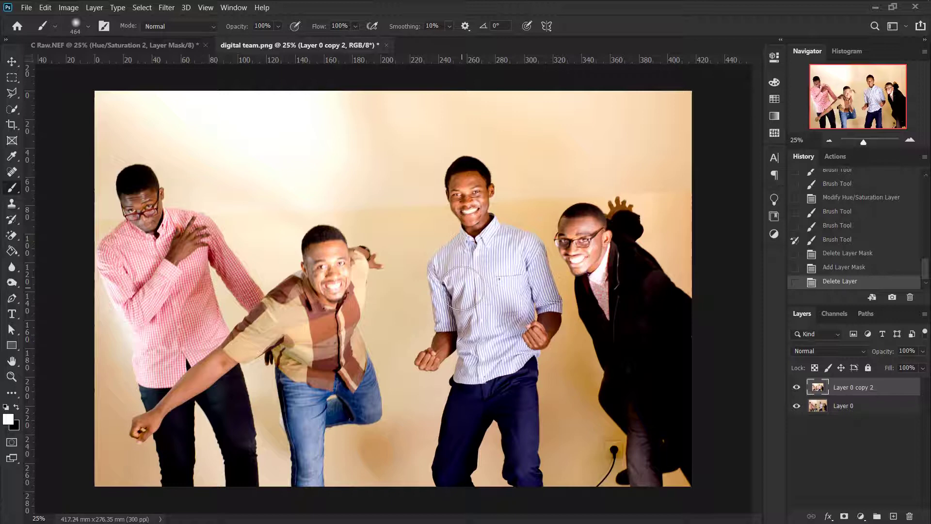
Apply a direct Black & White adjustment to Layer 0 copy 2 with reds 123, yellows 119, greens 75 and cyans -58
key("ctrl+shift+alt+b")
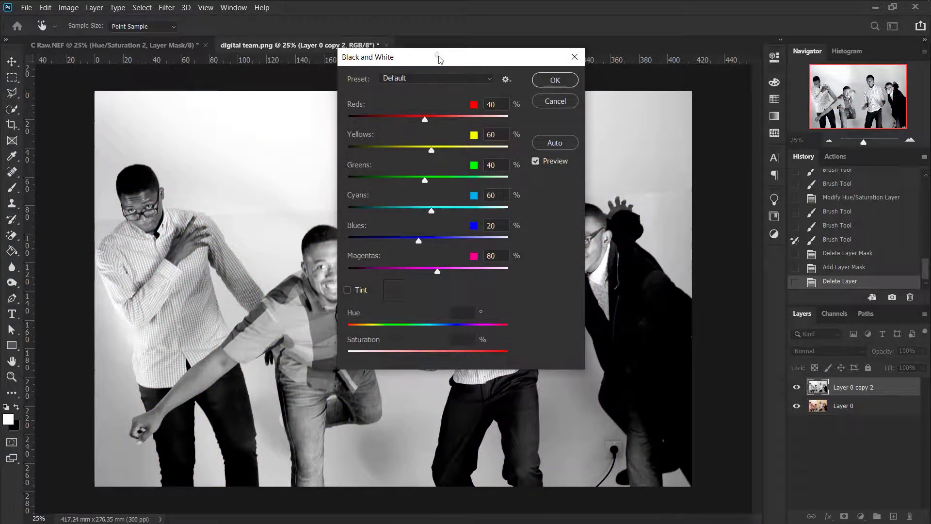
left_click_drag(438, 57, 670, 113)
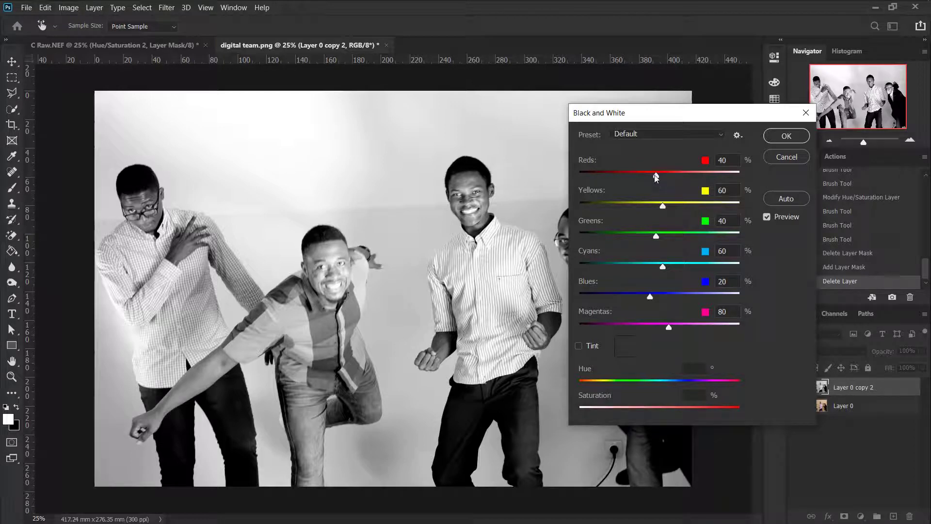
left_click_drag(656, 176, 637, 176)
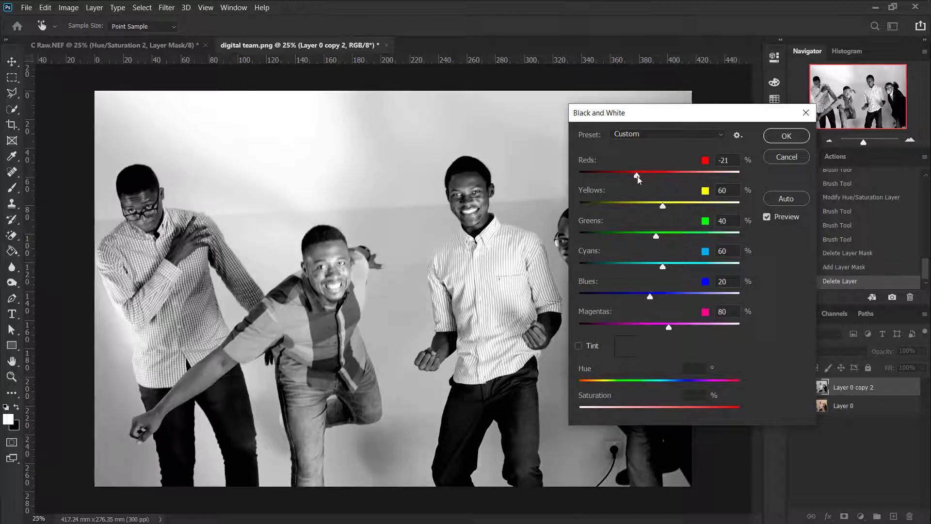
left_click_drag(631, 177, 682, 177)
left_click_drag(663, 207, 623, 264)
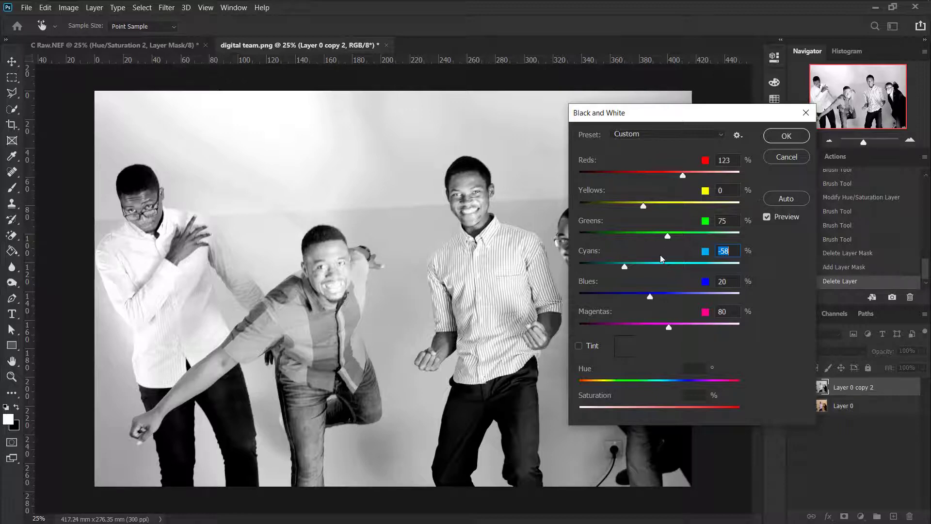
left_click_drag(643, 206, 683, 213)
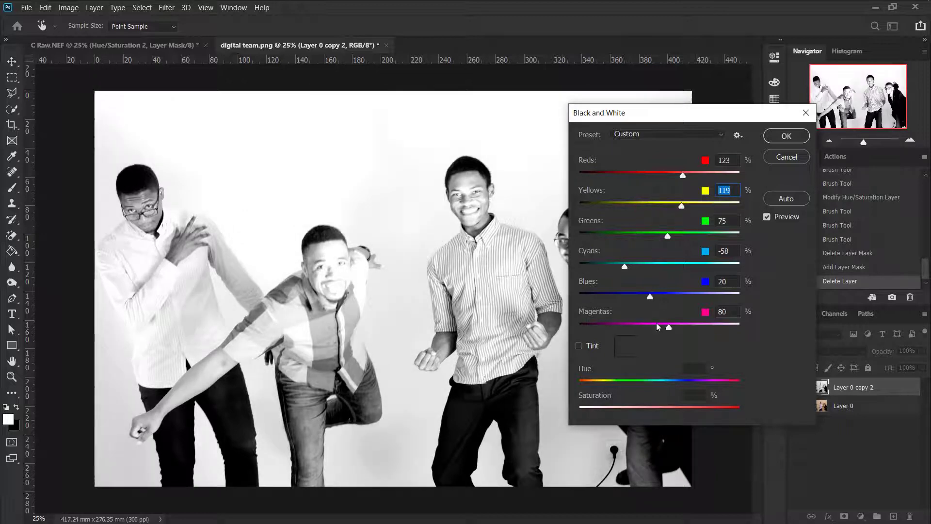
left_click(786, 136)
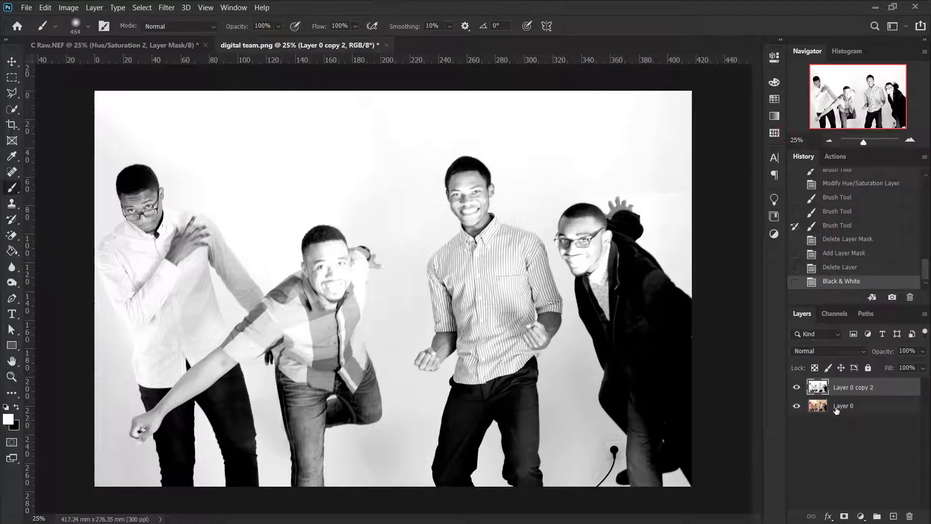
Hide Layer 0 copy 2, duplicate Layer 0 and desaturate the duplicate
left_click(796, 387)
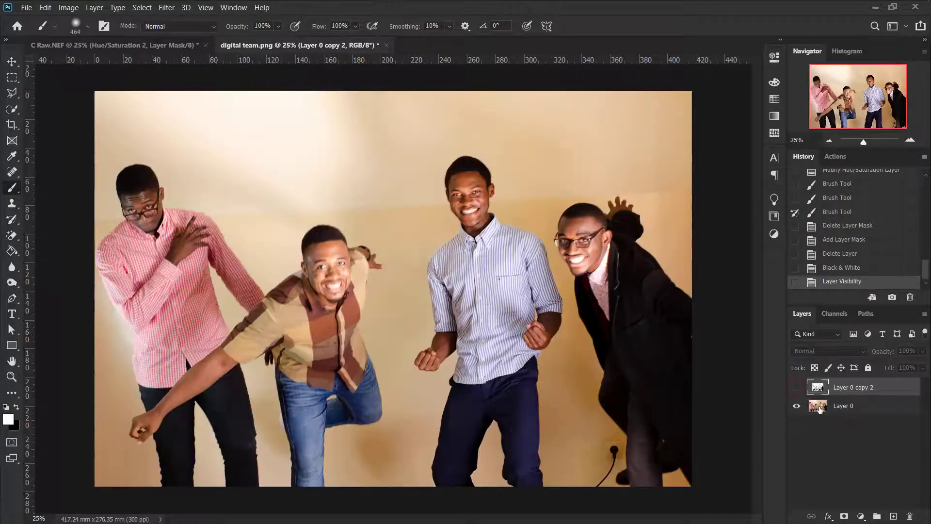
left_click(820, 409)
key("ctrl+j")
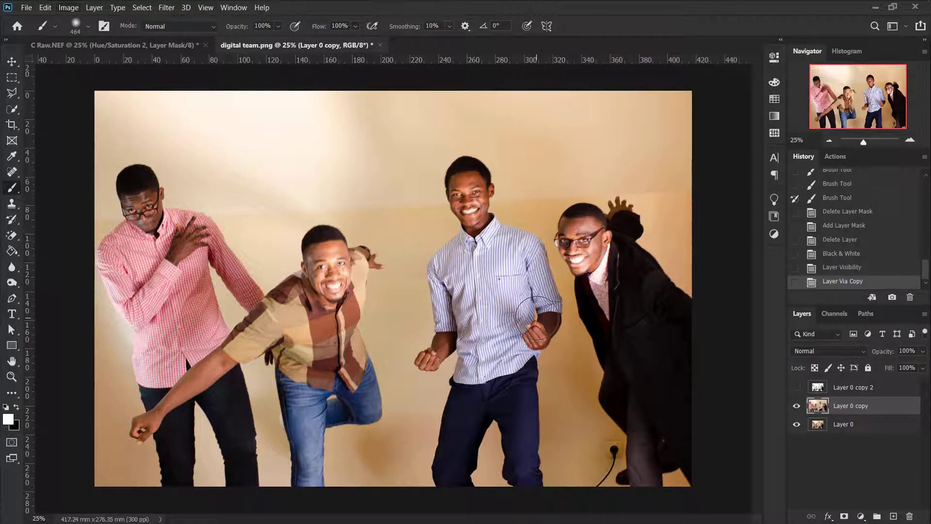
key("ctrl+shift+u")
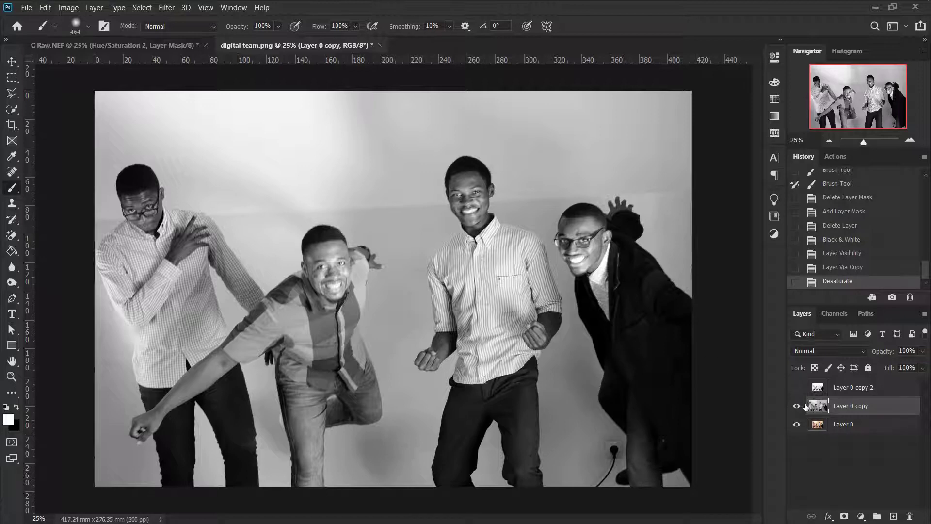
Compare the Black & White version with the desaturated copy, and view the Black & White settings without applying them
left_click(796, 388)
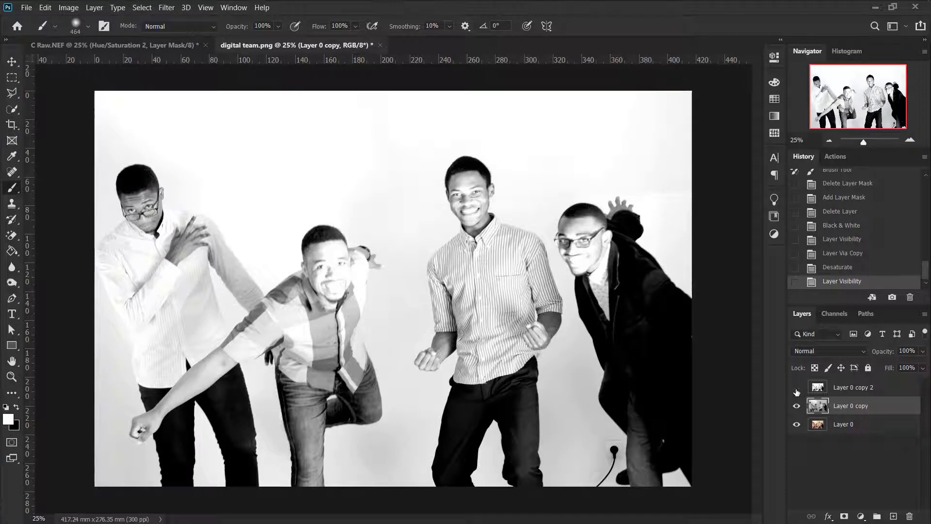
left_click(796, 390)
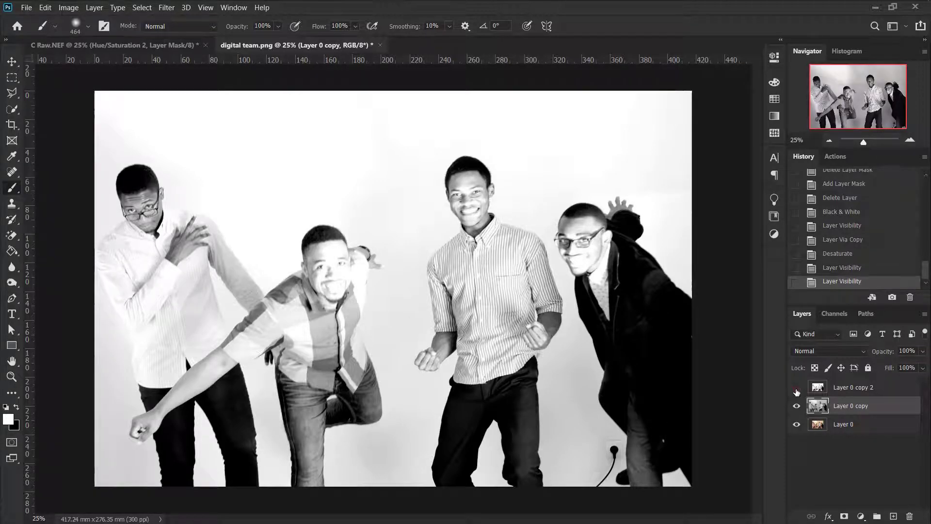
key("ctrl+alt+shift+b")
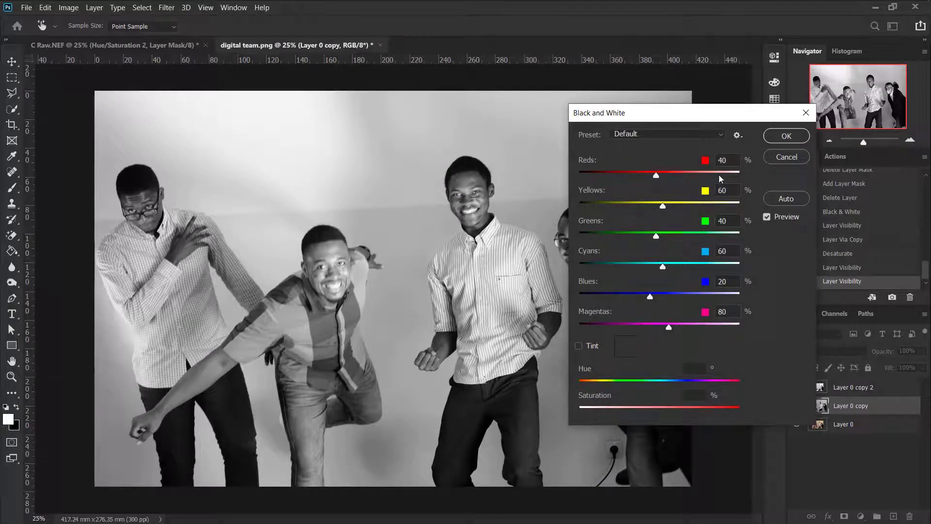
left_click(778, 158)
Hide the desaturated Layer 0 copy and make a fresh duplicate of Layer 0
left_click(774, 234)
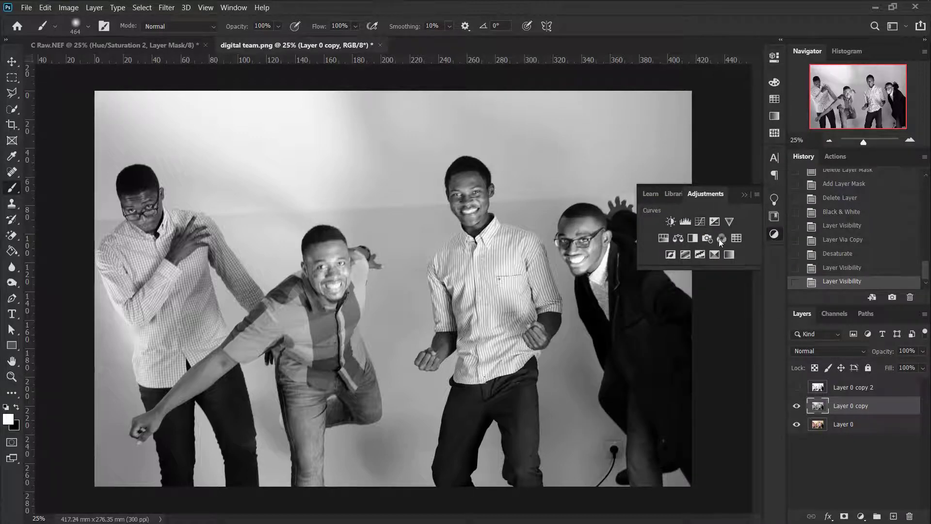
left_click(839, 388)
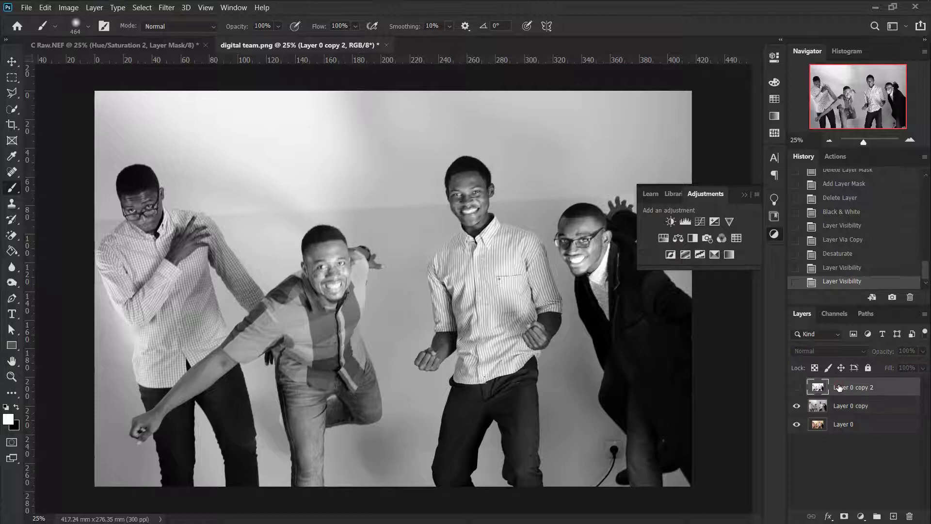
left_click_drag(840, 388, 824, 396)
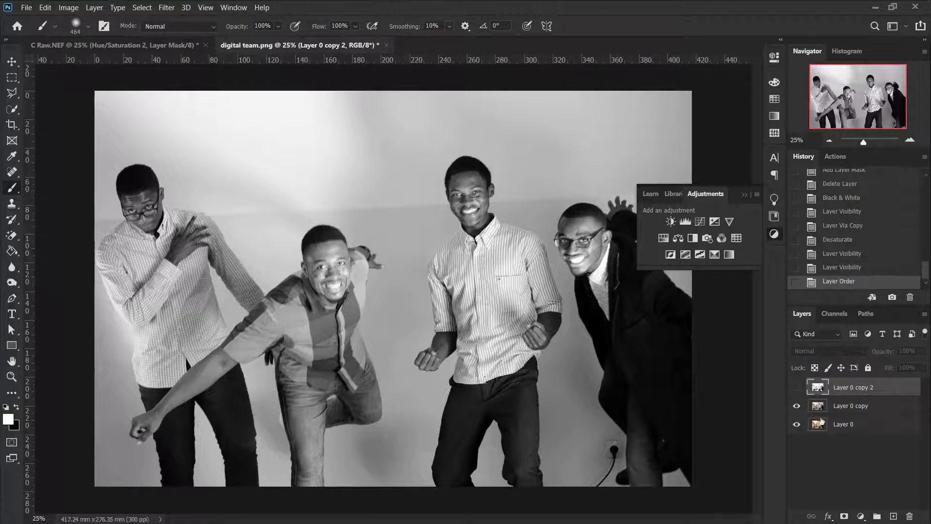
left_click(797, 407)
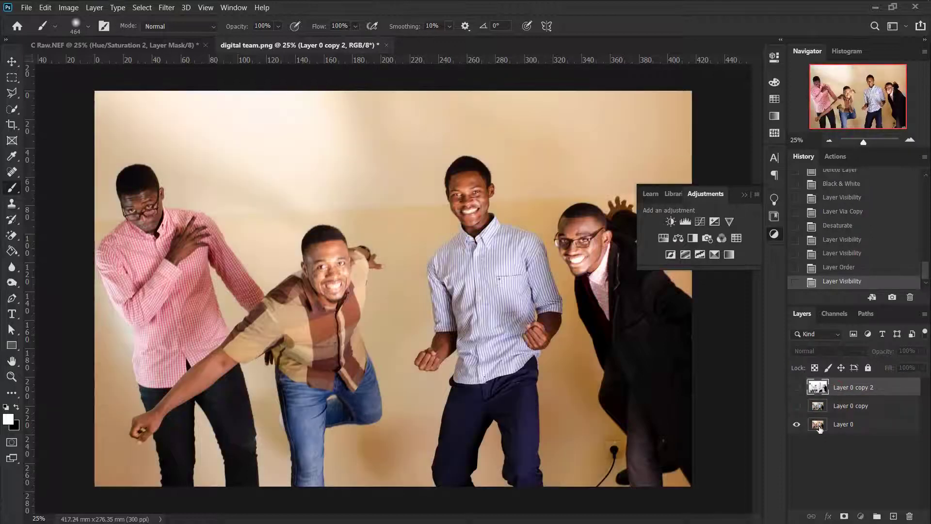
left_click(818, 425)
key("ctrl+j")
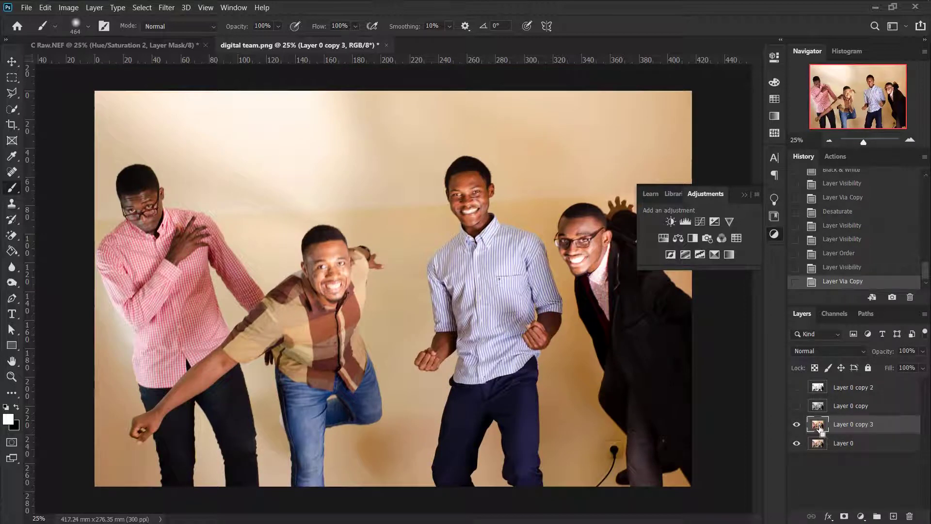
Add a Curves adjustment layer above Layer 0 copy 3, try darker midtones and blacks, raise the midtones to brighten, and hide the layer
left_click(699, 222)
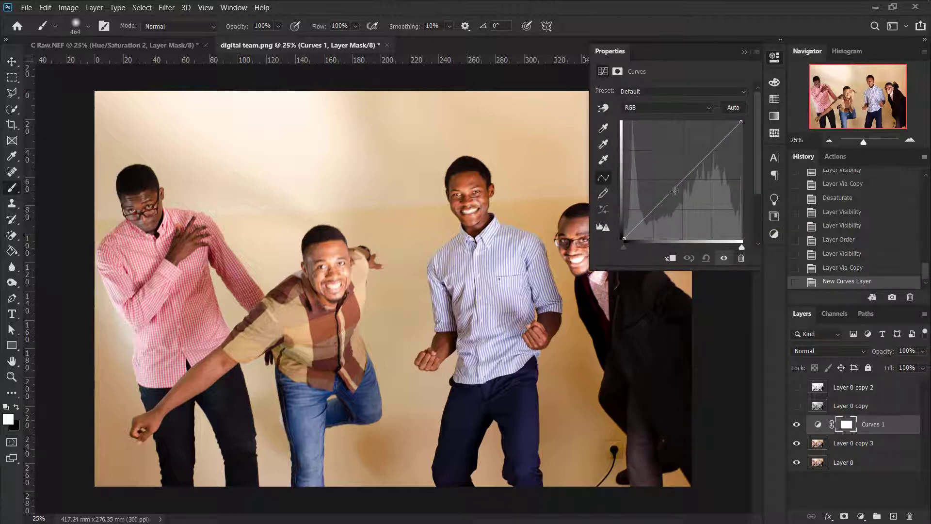
mouse_move(677, 186)
left_mouse_down()
mouse_move(661, 178)
mouse_move(693, 204)
mouse_move(693, 192)
left_mouse_up()
left_click_drag(623, 248, 655, 249)
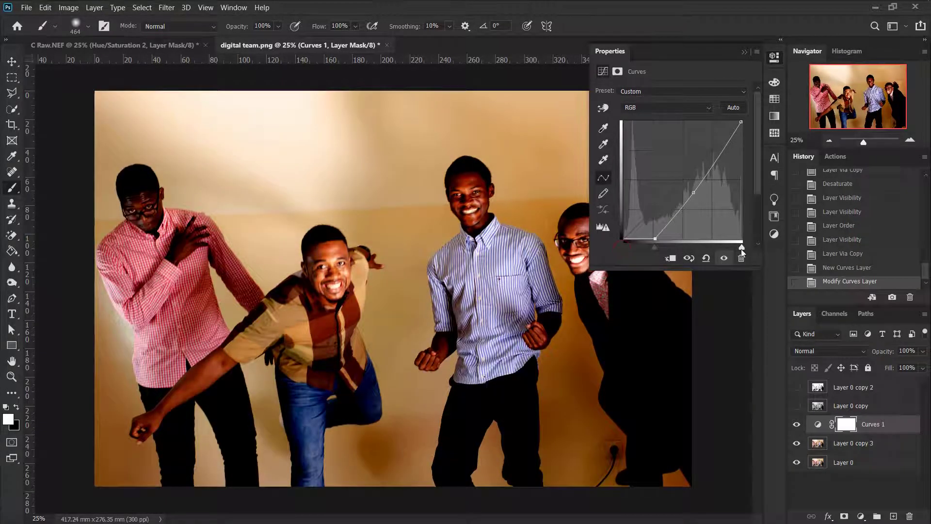
mouse_move(740, 249)
left_mouse_down()
mouse_move(714, 245)
mouse_move(746, 248)
left_mouse_up()
left_click_drag(653, 247, 611, 245)
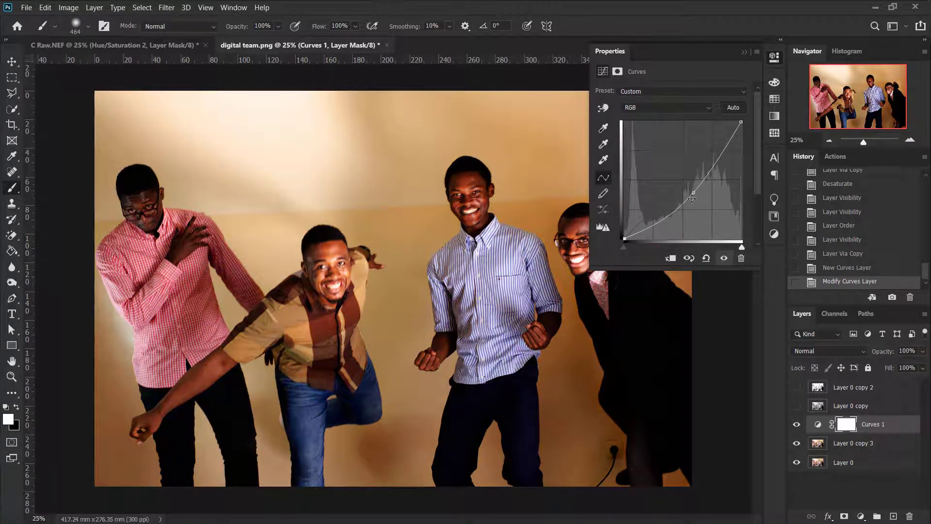
left_click_drag(692, 192, 671, 167)
left_click(796, 424)
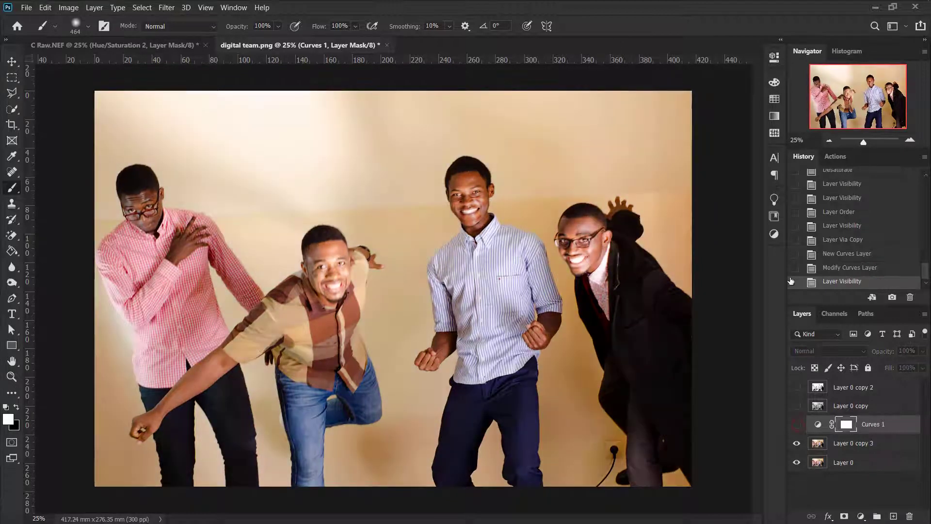
Add an Exposure adjustment layer, try exposures of +2.11 and -3.50, and settle on +0.11 with an offset of -0.0083
left_click(774, 237)
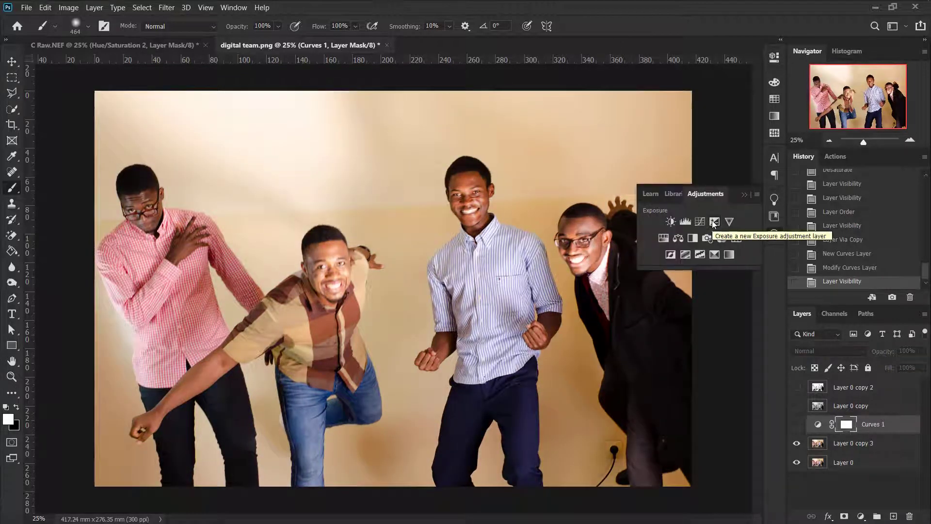
left_click(713, 222)
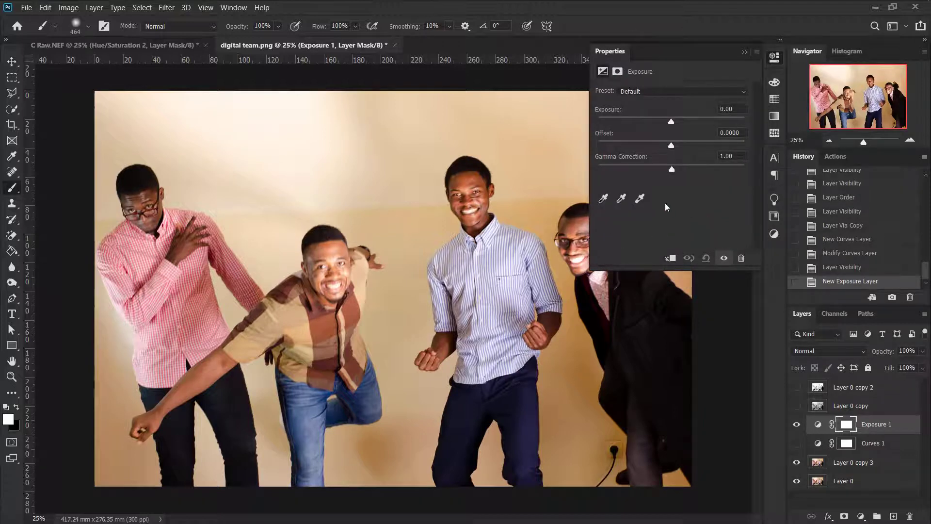
left_click_drag(671, 121, 694, 124)
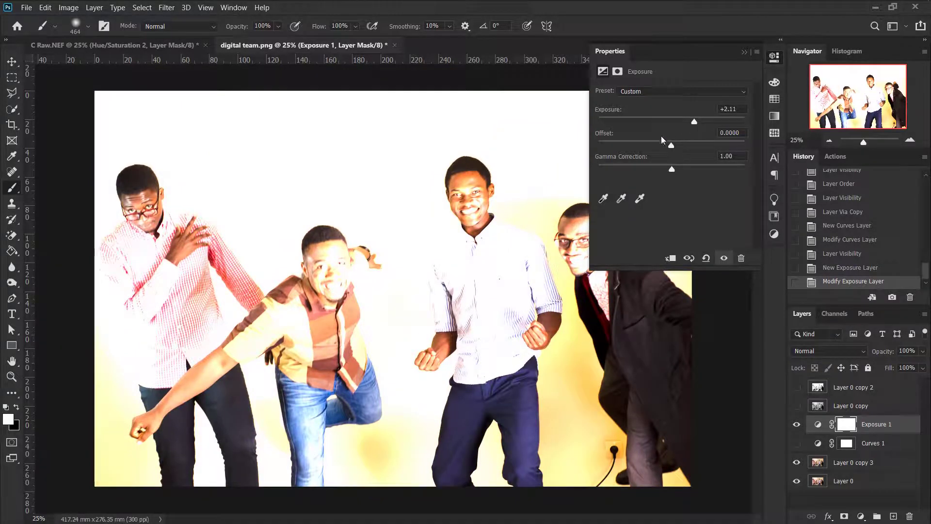
left_click_drag(694, 122, 633, 122)
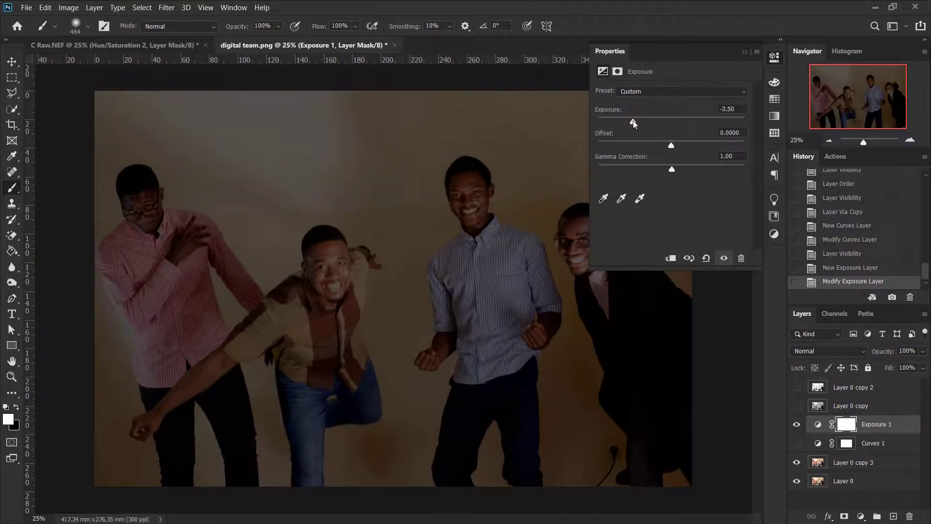
left_click_drag(634, 122, 671, 150)
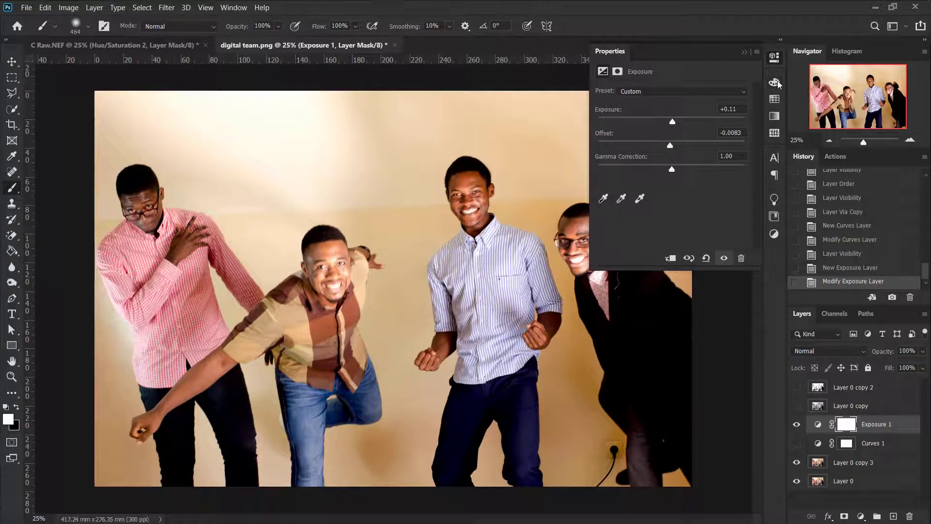
Hide Exposure 1, add a white-to-black Gradient Map adjustment layer above it, and hide that layer too
left_click(774, 234)
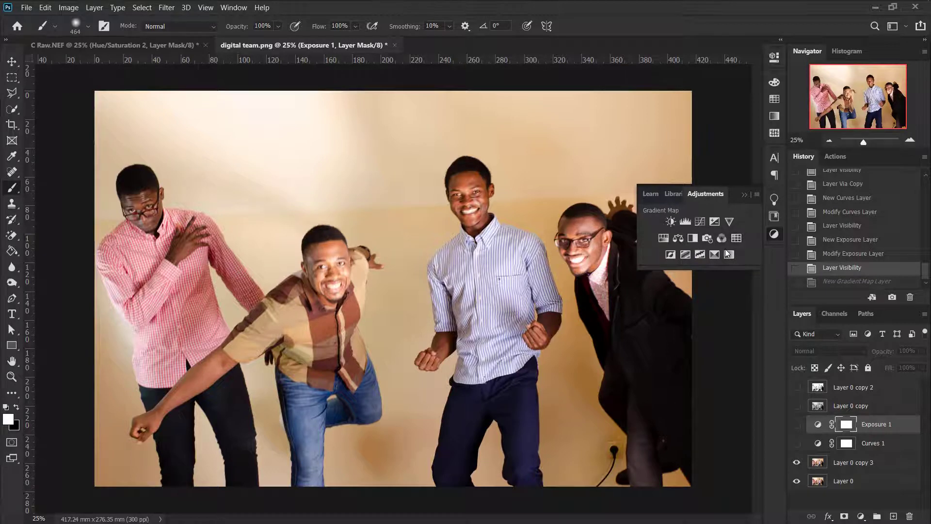
left_click(728, 255)
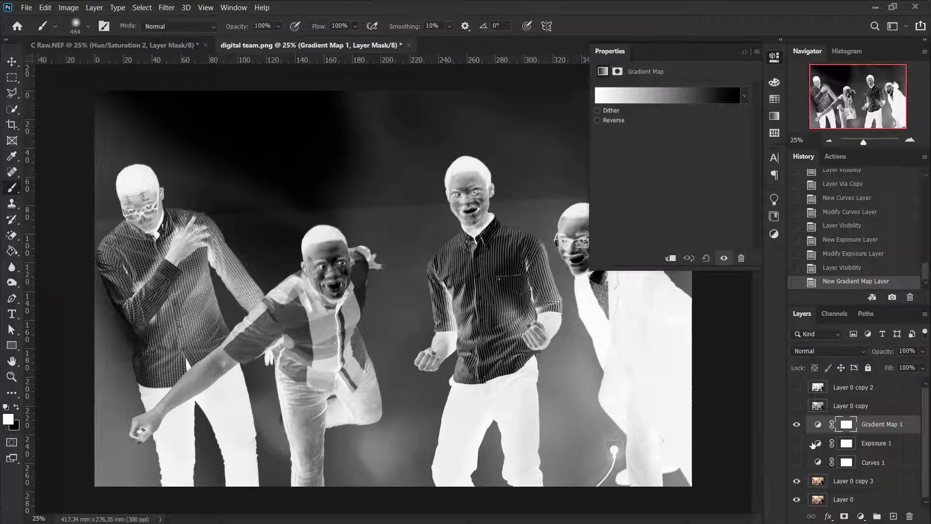
left_click(796, 424)
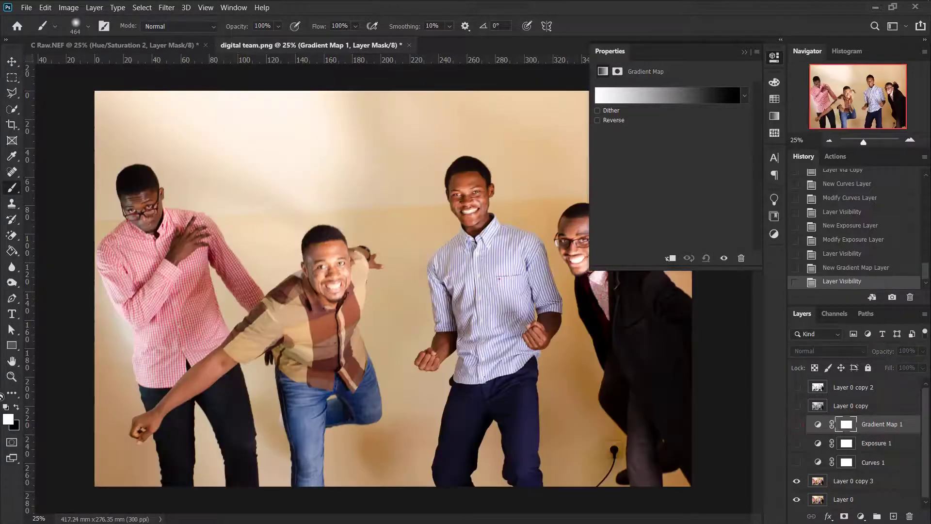
Set the foreground colour to red e91414 and add a second Gradient Map adjustment layer running from red to white
left_click(17, 409)
left_click(9, 418)
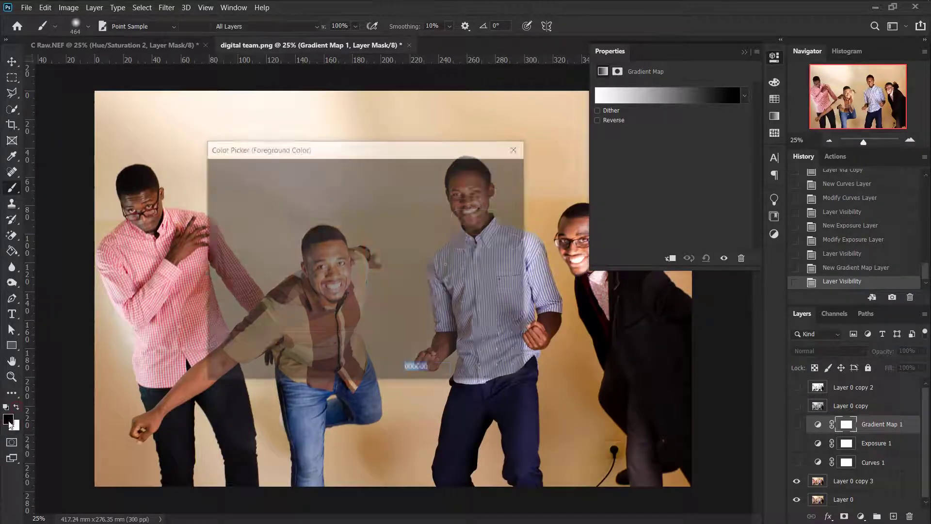
left_click(351, 189)
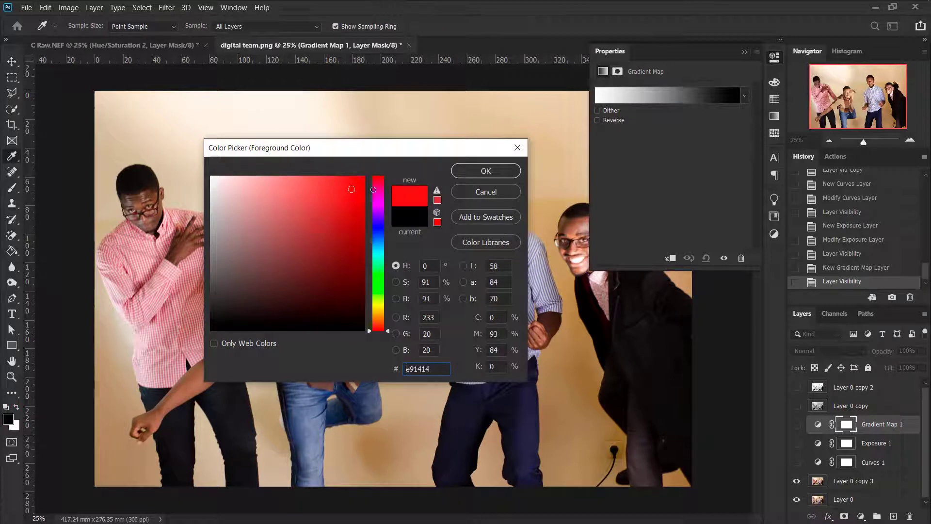
left_click(506, 173)
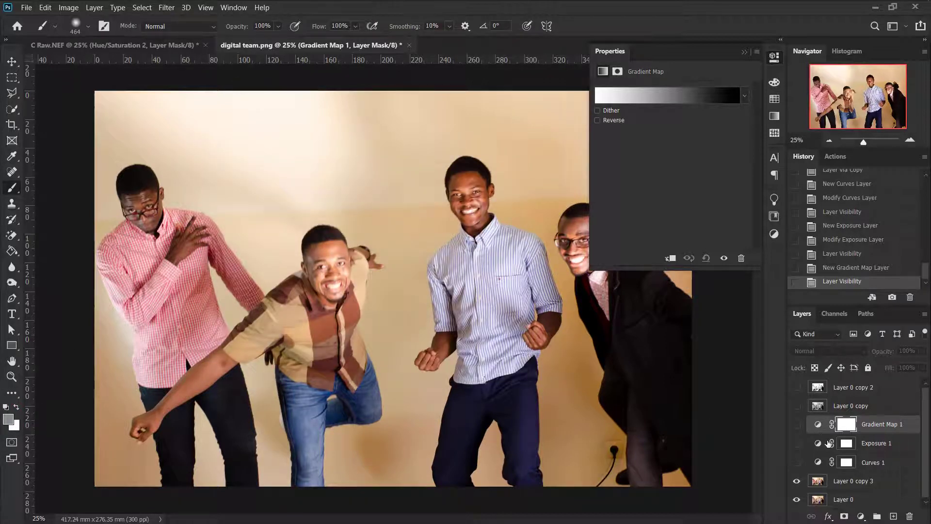
left_click(774, 233)
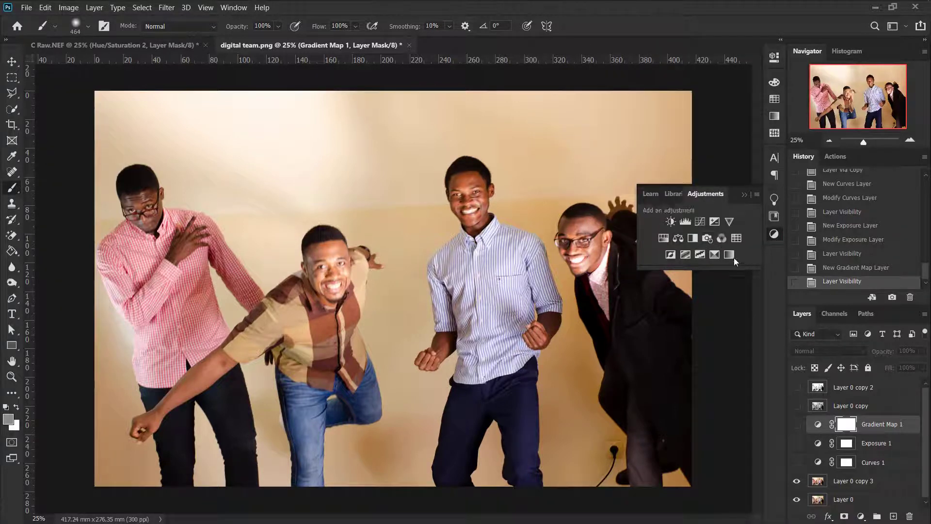
left_click(728, 254)
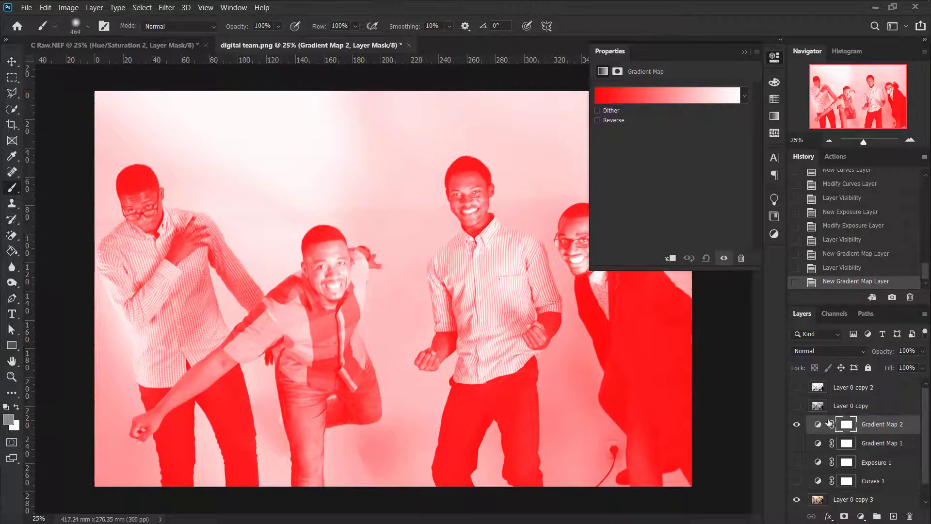
Change the red stop of the Gradient Map 2 gradient to blue 1487e9
left_click(612, 97)
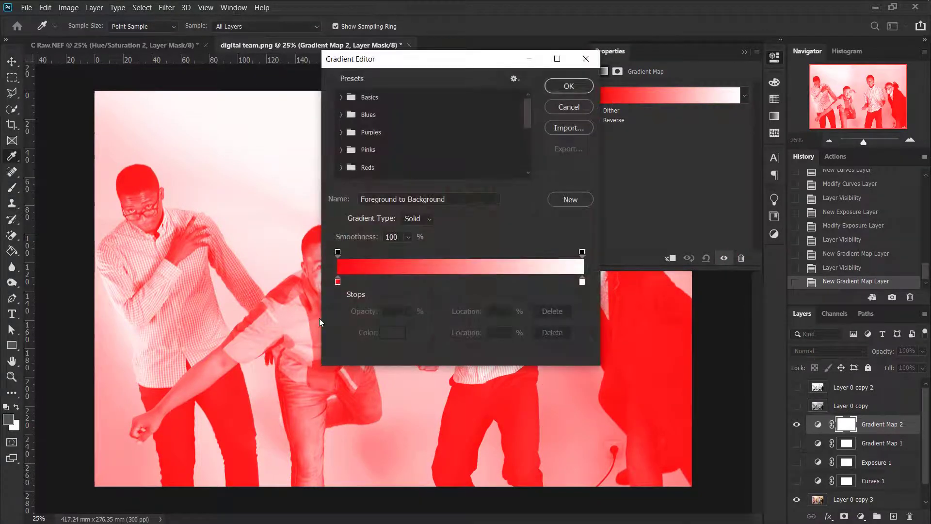
double_click(337, 281)
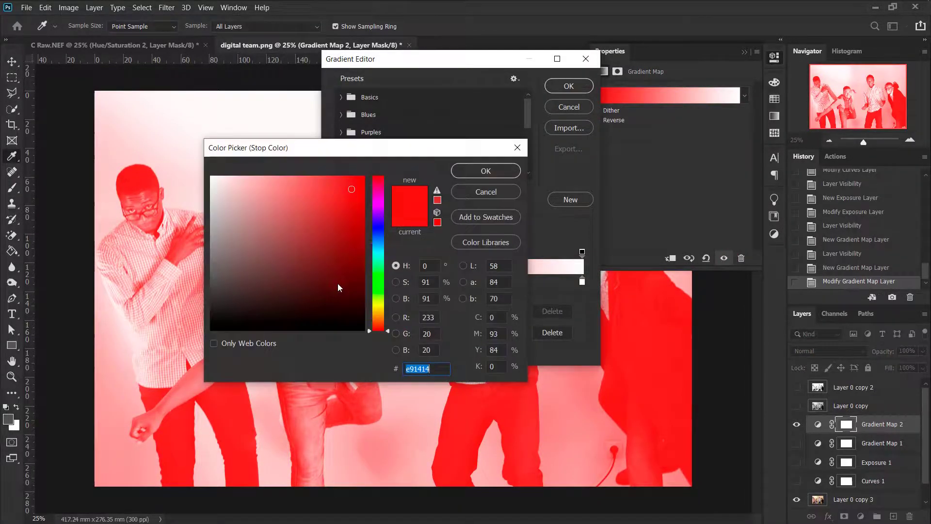
left_click(379, 241)
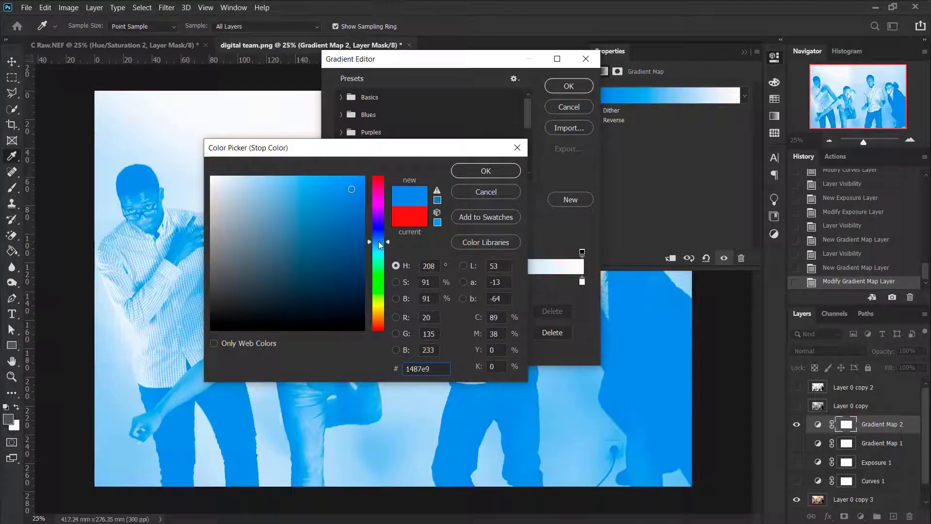
left_click(487, 173)
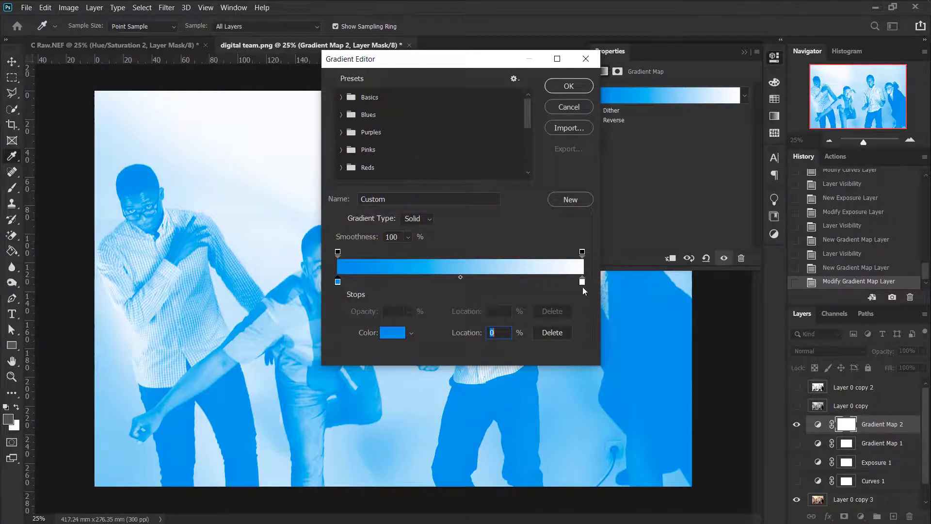
Change the gradient's white end stop to green 10edb1 and apply the edited gradient
left_click(582, 282)
double_click(583, 283)
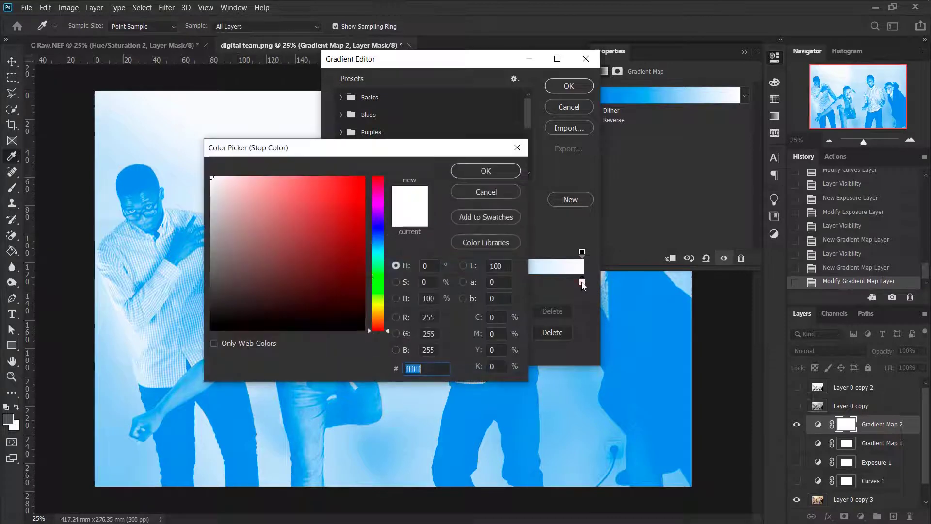
left_click(378, 261)
left_click(354, 187)
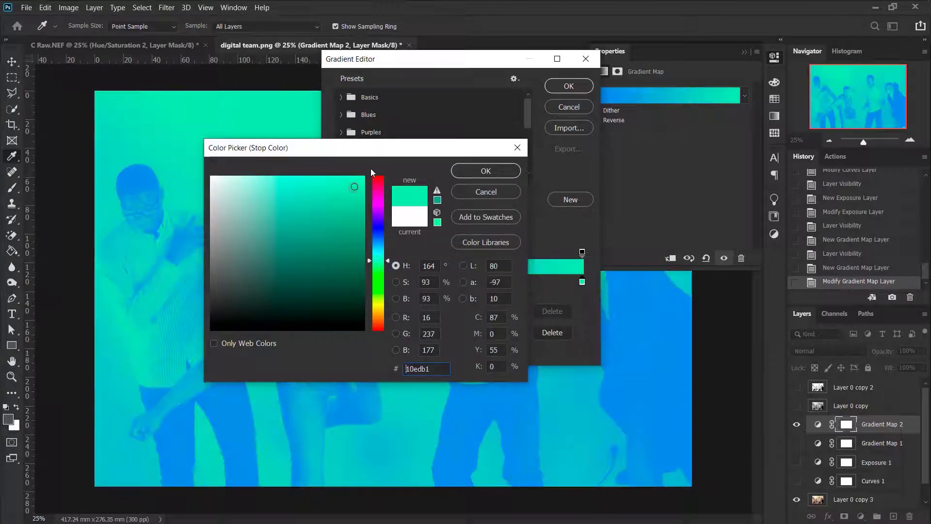
left_click(568, 86)
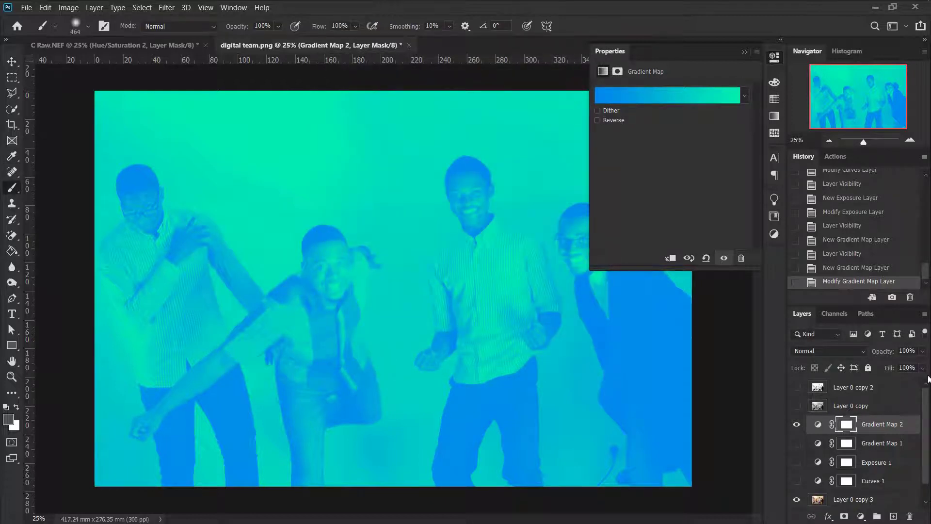
Lower the opacity of the Gradient Map 2 layer to 37% and collapse its settings
left_click(923, 352)
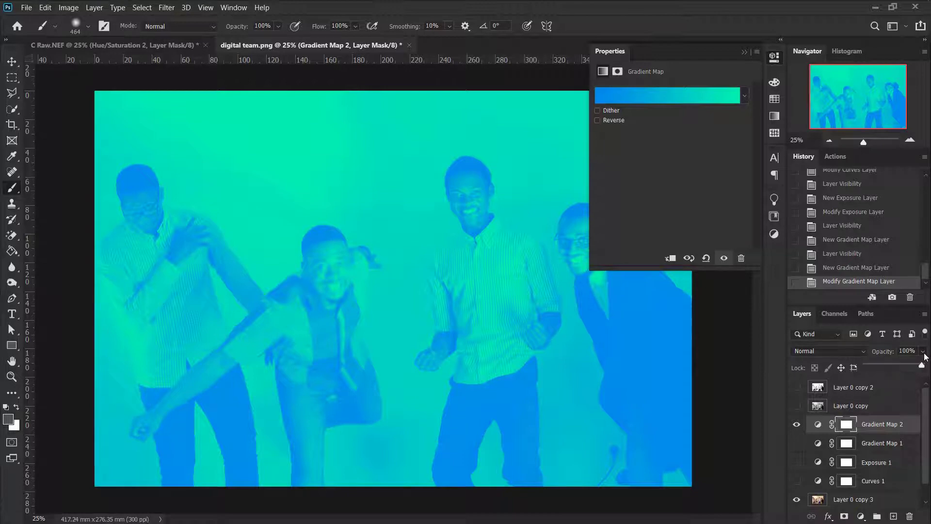
left_click_drag(922, 367, 887, 367)
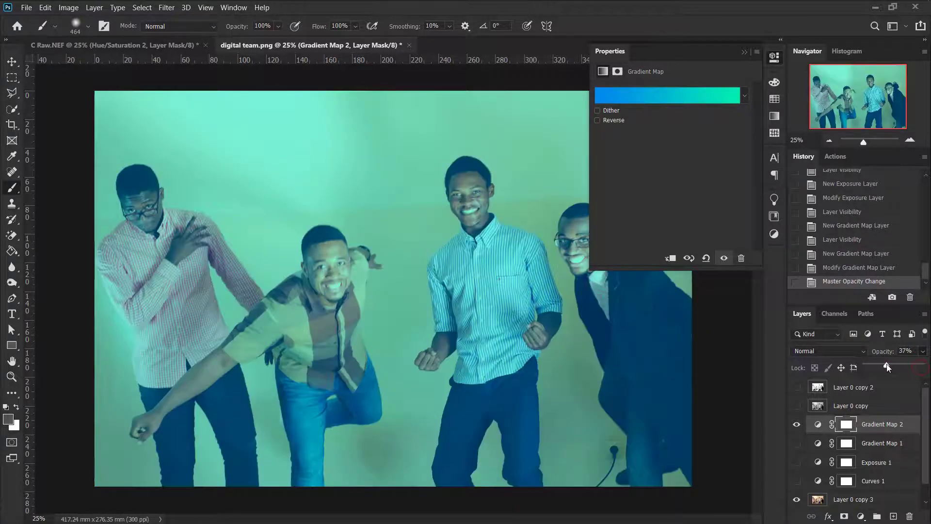
left_click(772, 60)
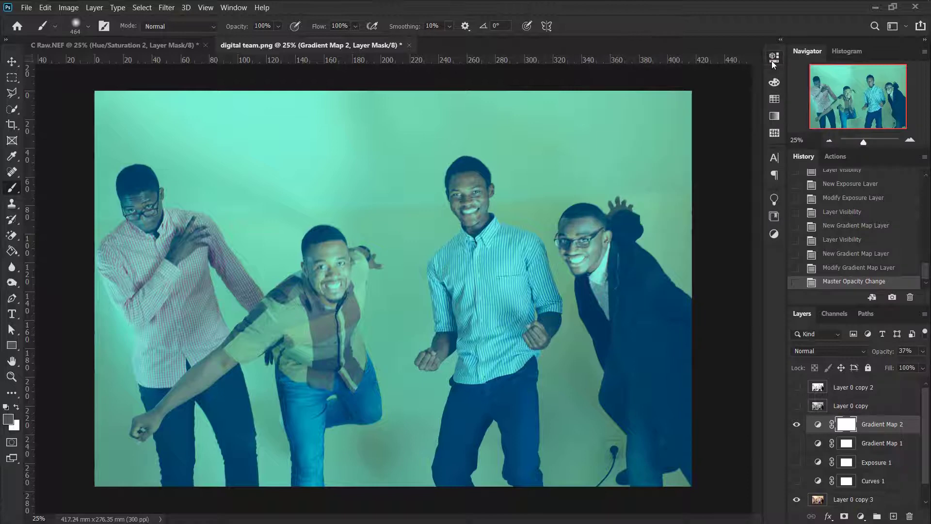
Delete the Gradient Map 2, Gradient Map 1, Exposure 1 and Curves 1 adjustment layers
left_click(817, 426)
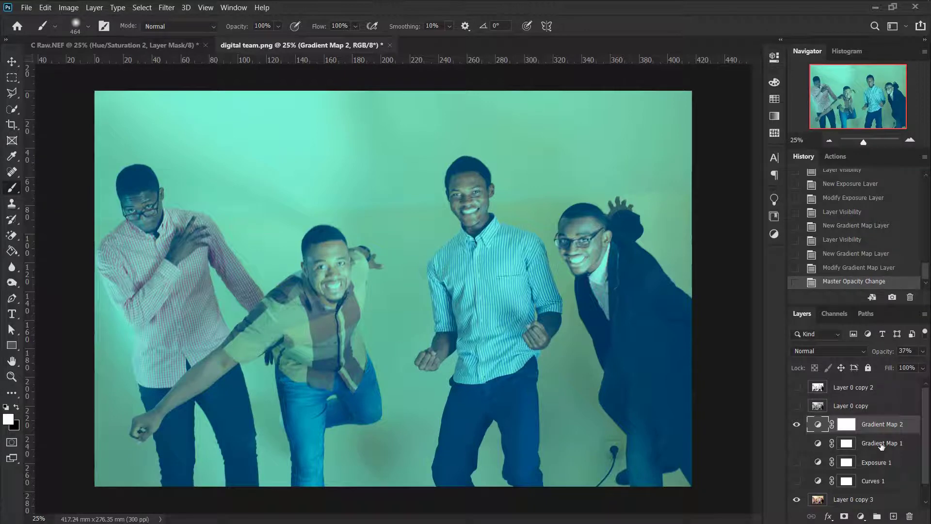
left_click(877, 469, "shift")
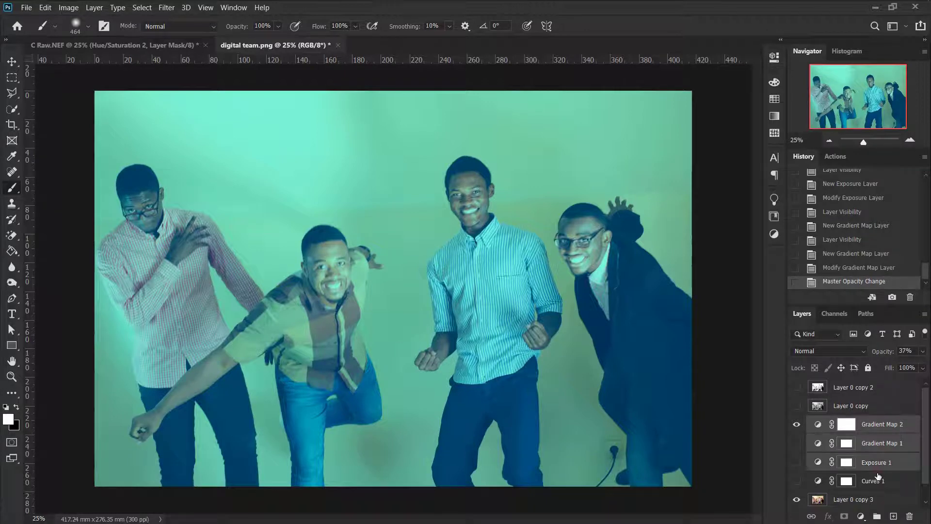
left_click(910, 516)
left_click(430, 207)
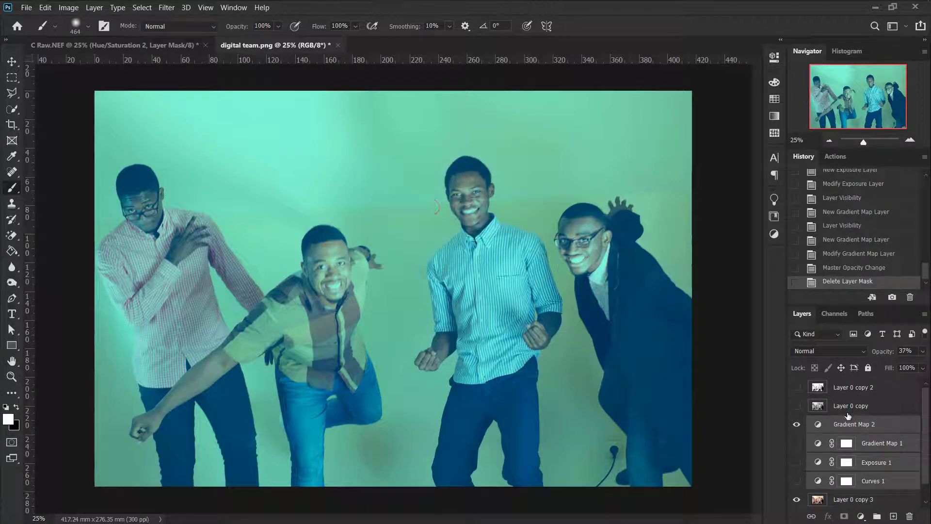
left_click(909, 516)
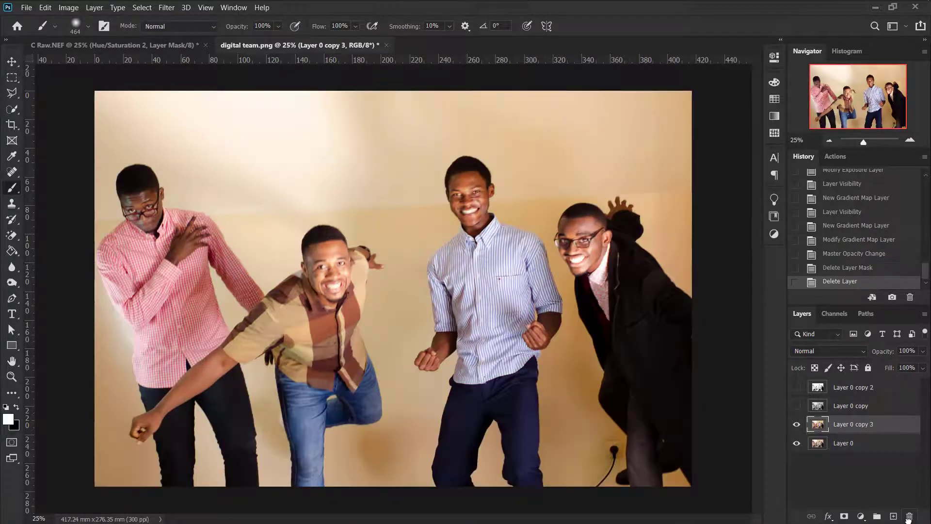
Delete the hidden layers Layer 0 copy 2 and Layer 0 copy
left_click(835, 388)
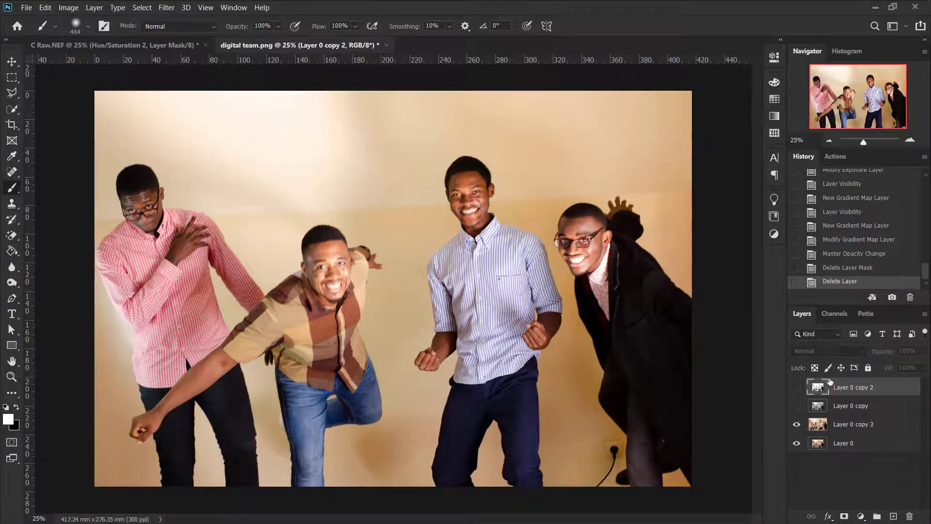
double_click(843, 406)
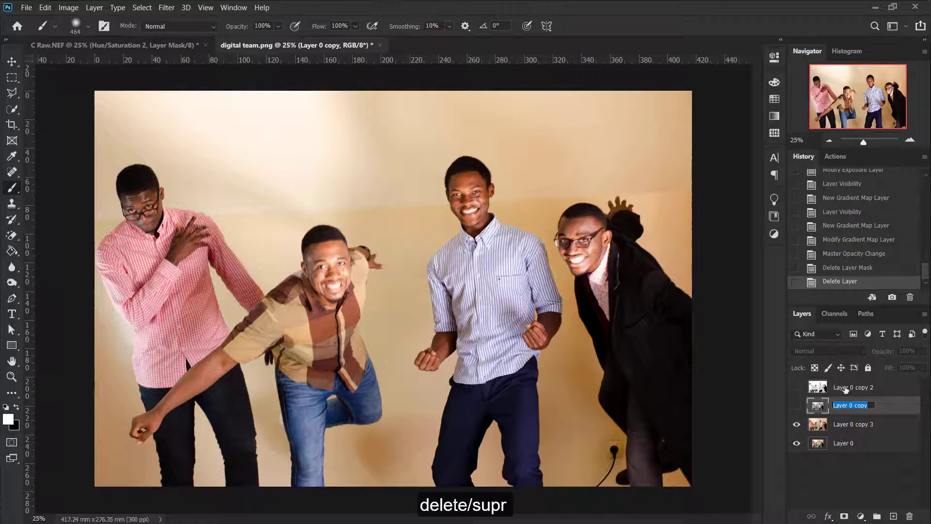
left_click(843, 386)
left_click(861, 412, "shift")
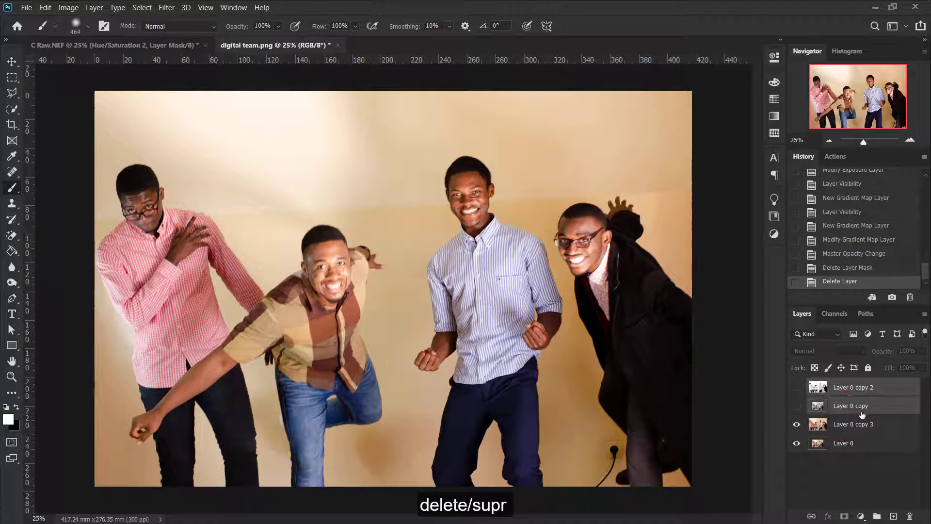
key("Delete")
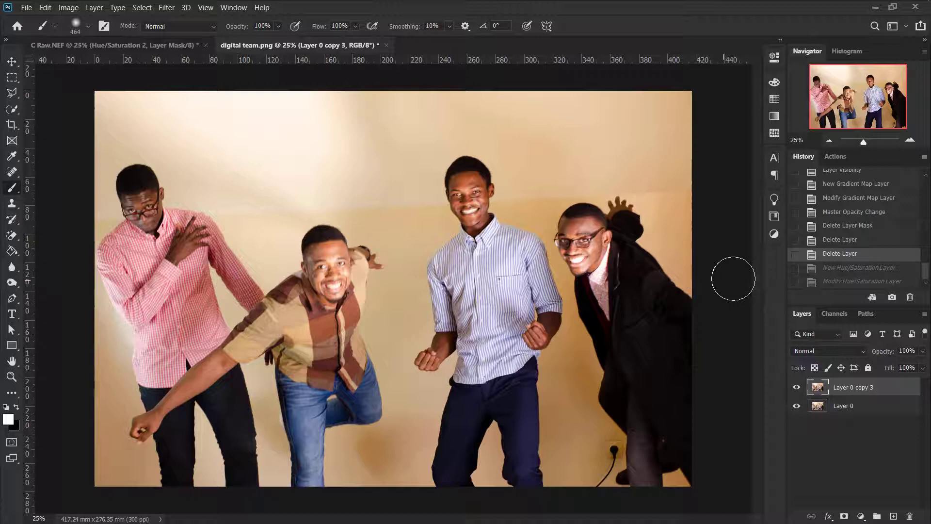
Add a Hue/Saturation adjustment layer above Layer 0 copy 3 with Hue +76, Saturation +14 and Lightness -18
left_click(773, 234)
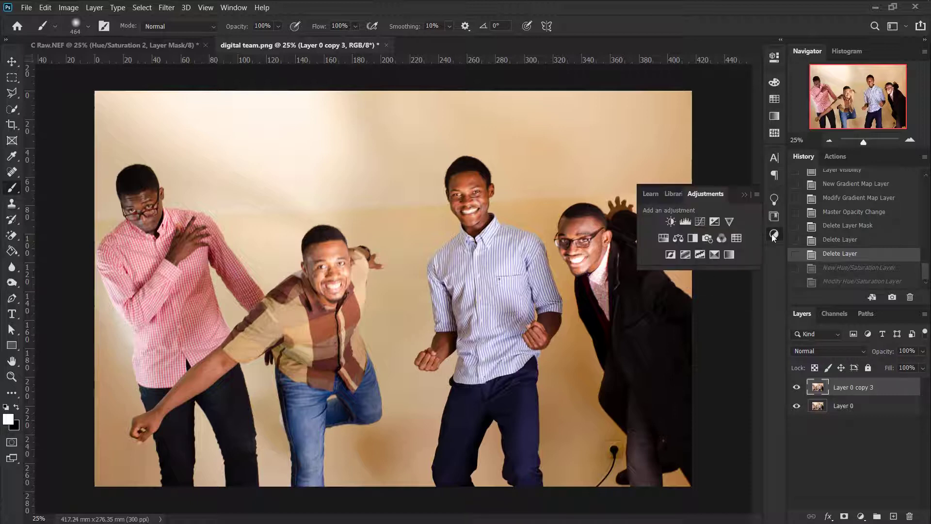
left_click(664, 237)
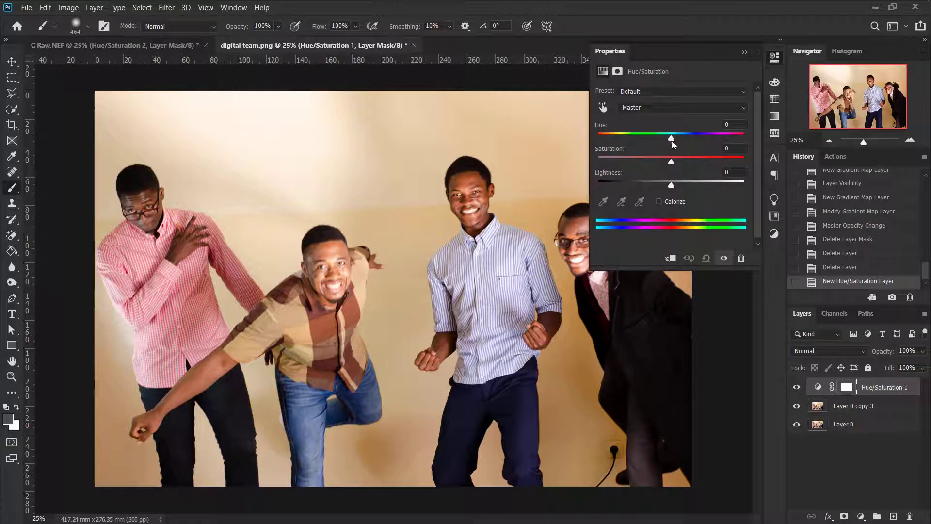
left_click_drag(671, 162, 699, 141)
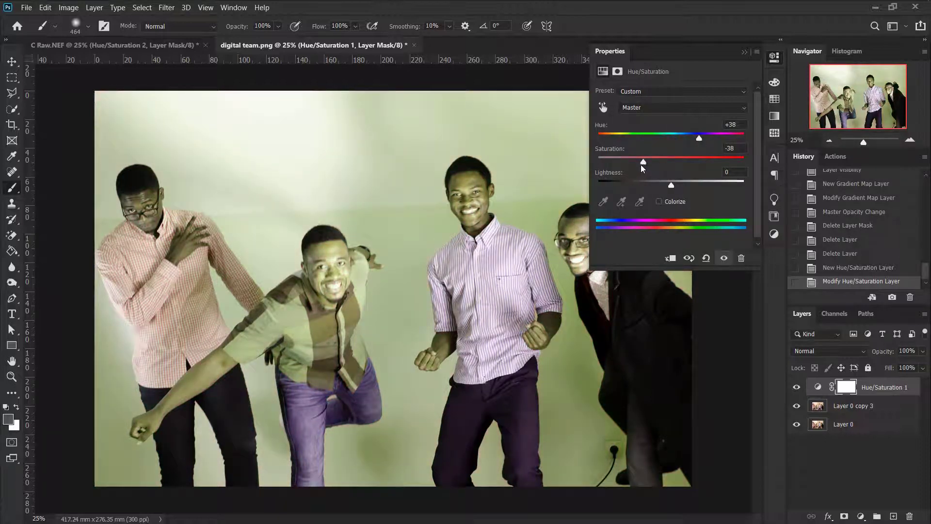
left_click_drag(643, 162, 712, 141)
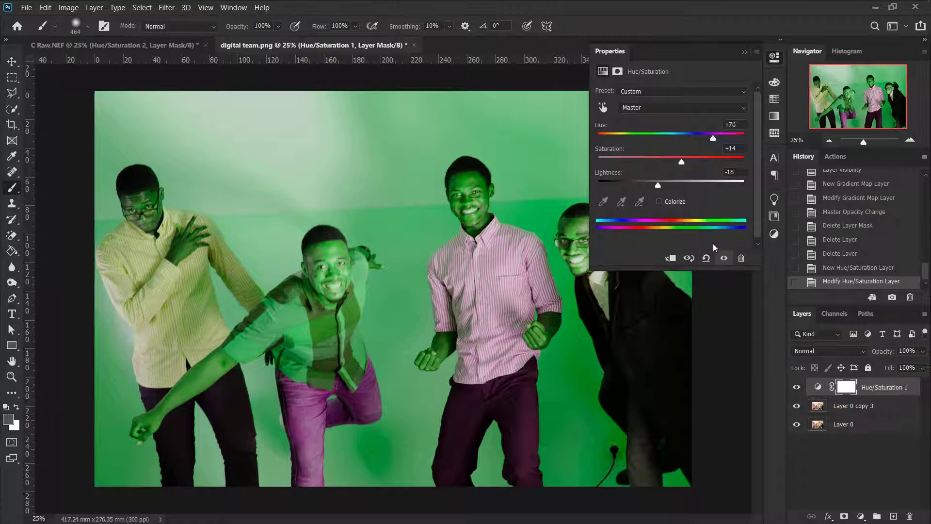
Save the current Hue/Saturation settings as a preset file named sat vert.ahu
left_click_drag(759, 68, 749, 59)
left_click(747, 44)
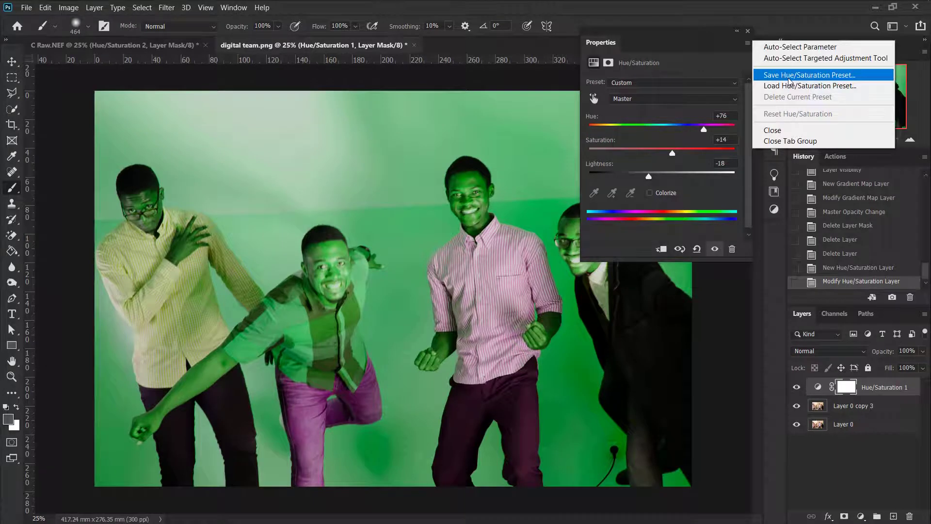
left_click(809, 75)
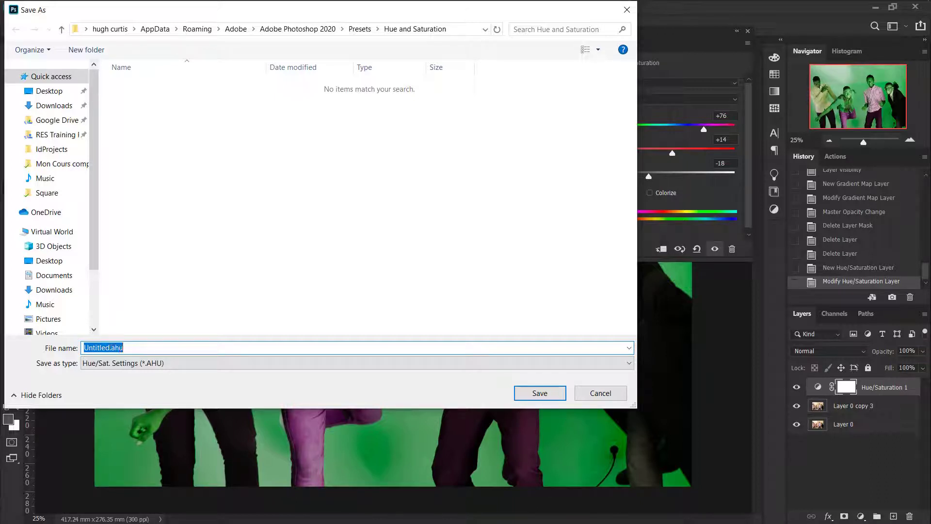
left_click(110, 348)
key("BackSpace")
key("BackSpace")
key("BackSpace")
key("BackSpace")
key("BackSpace")
key("BackSpace")
key("BackSpace")
key("BackSpace")
type("sat vert")
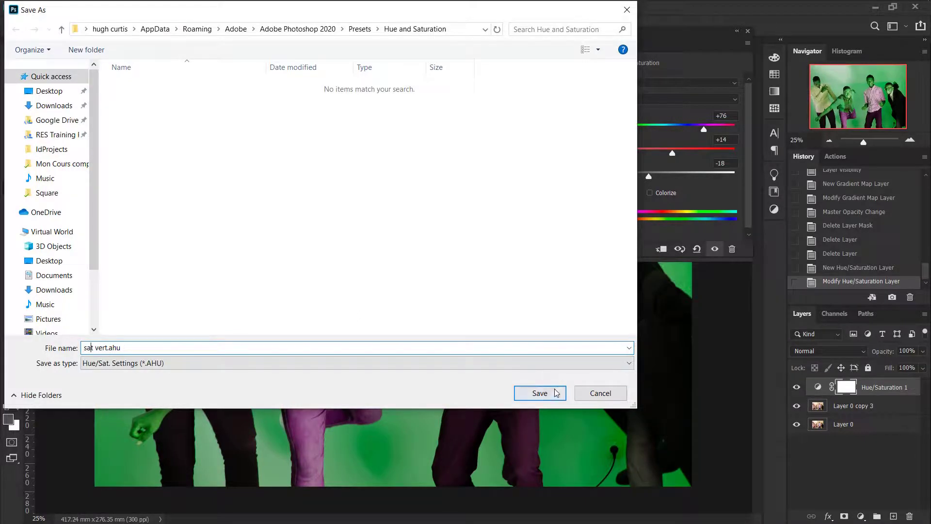
left_click(556, 393)
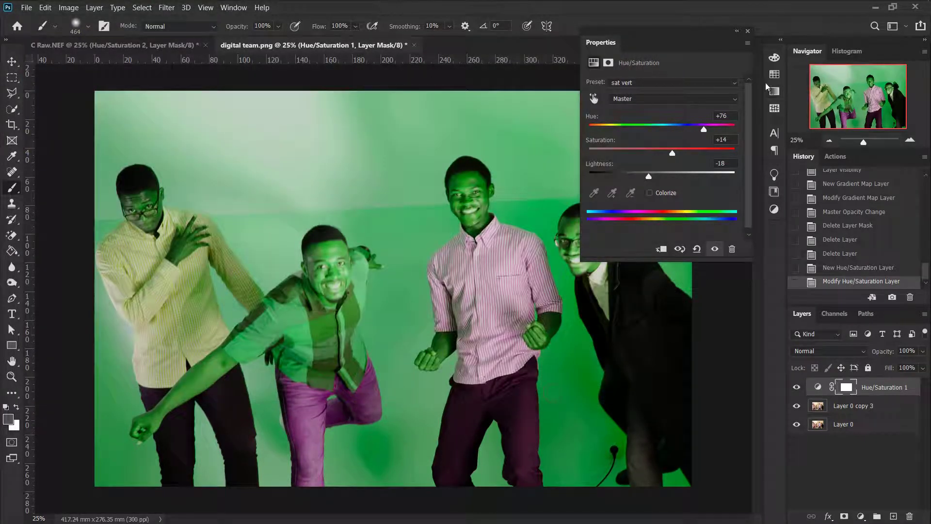
Delete the Hue/Saturation 1 layer from digital team.png and open house.jpg
left_click_drag(817, 392, 909, 516)
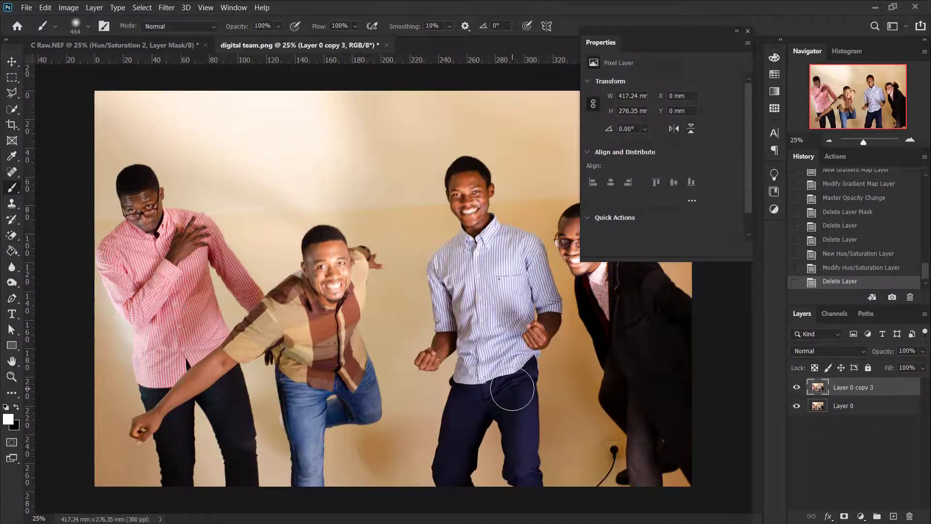
key("ctrl+o")
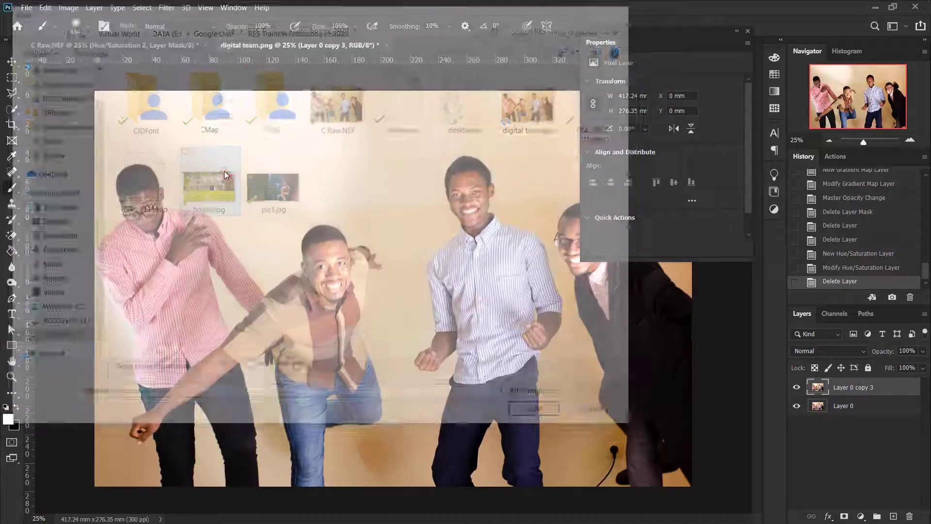
double_click(224, 171)
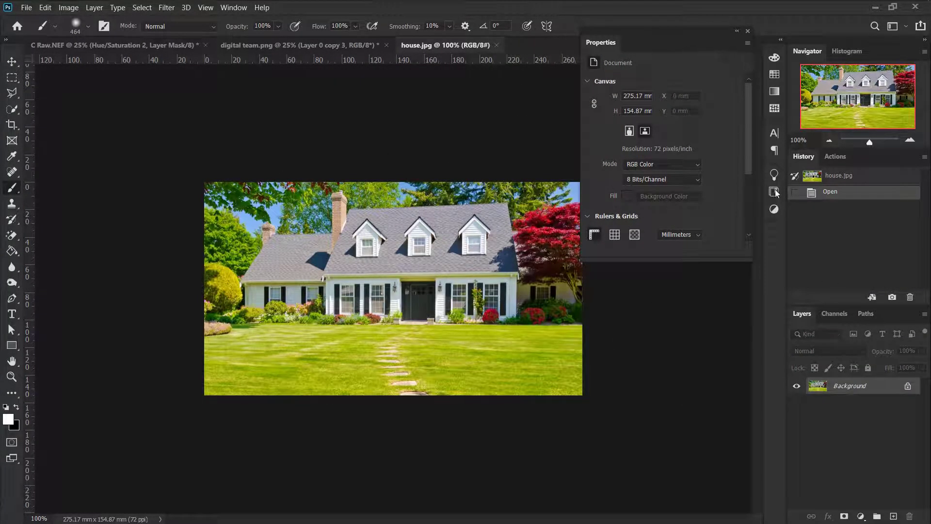
Add a Hue/Saturation adjustment layer to house.jpg, load the sat vert.ahu preset into it and collapse its settings
left_click(774, 208)
left_click(662, 210)
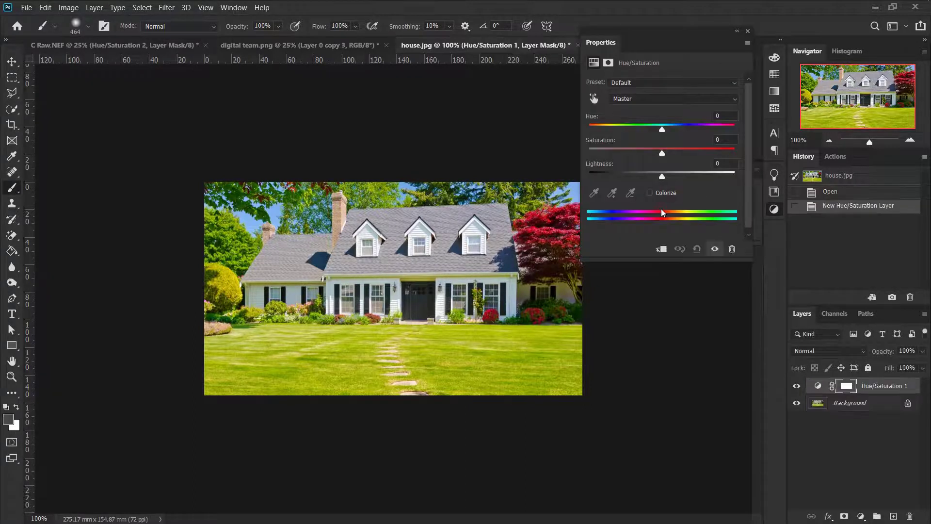
left_click(747, 45)
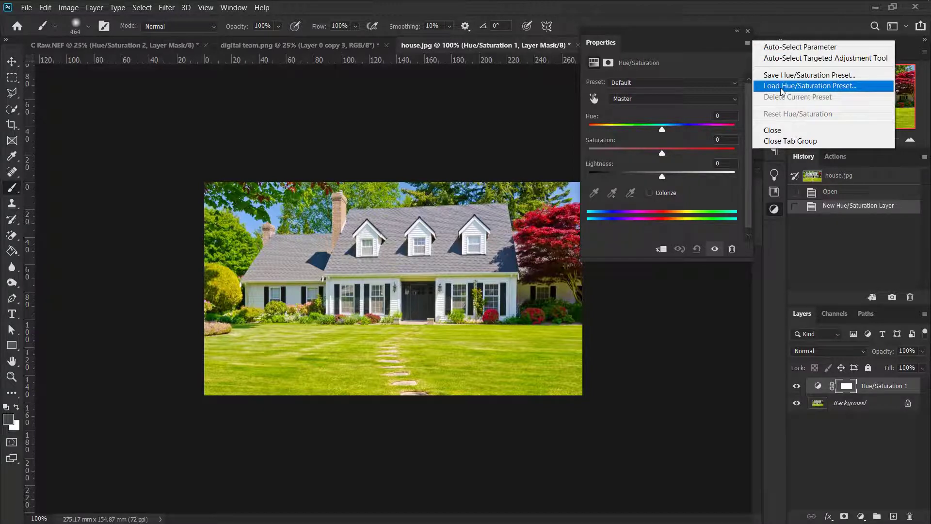
left_click(781, 86)
left_click(151, 86)
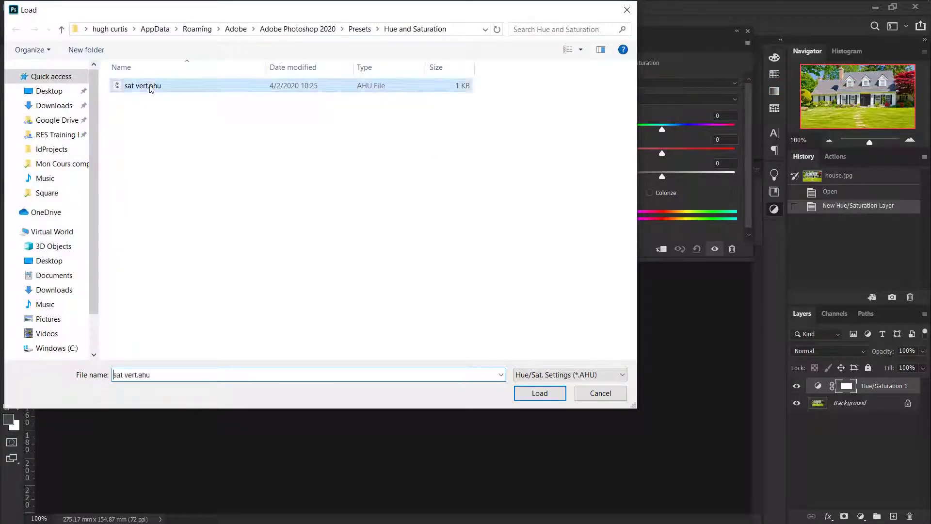
left_click(544, 396)
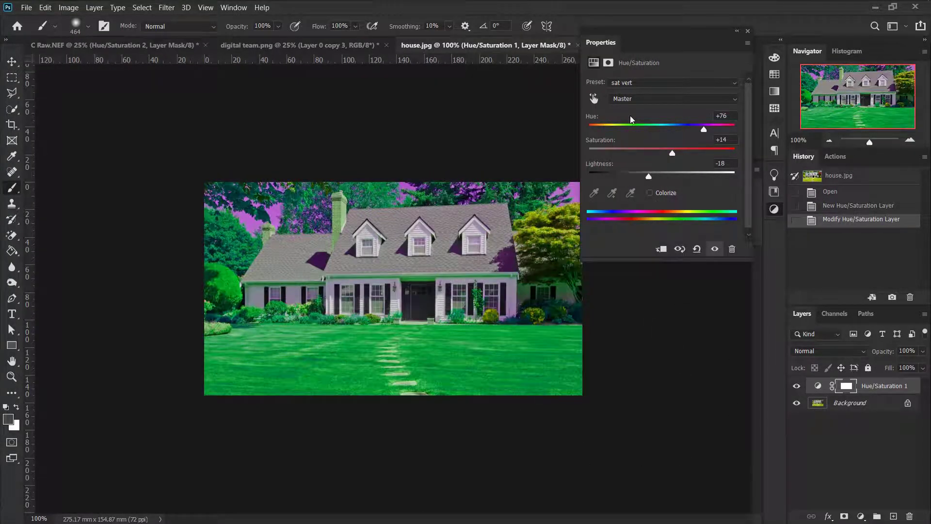
left_click_drag(710, 31, 773, 57)
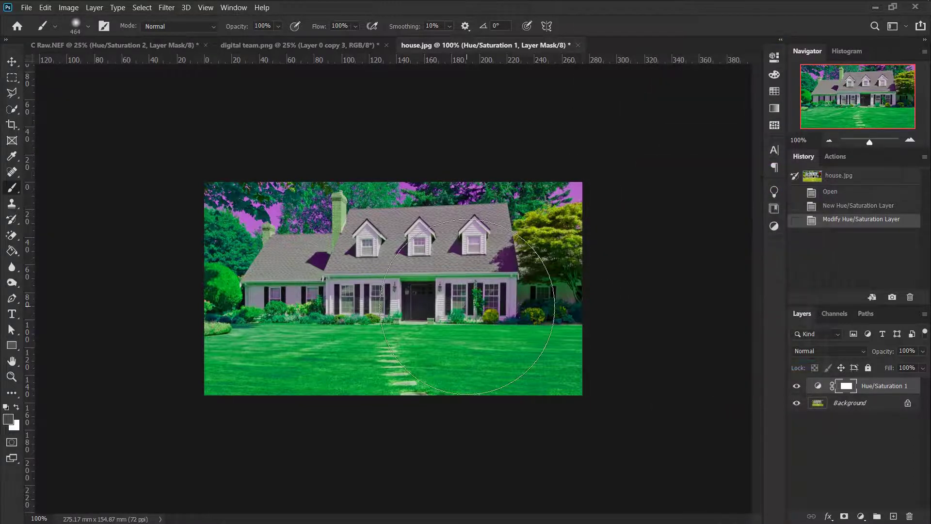